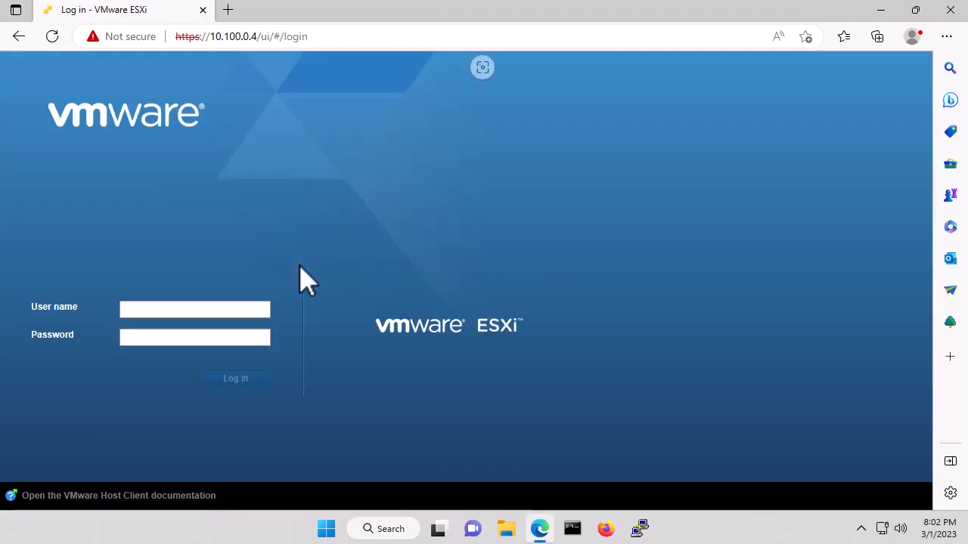
Step: Log in to the ESXi host as root with the password and show the Virtual Machines list
click(181, 310)
text(root)
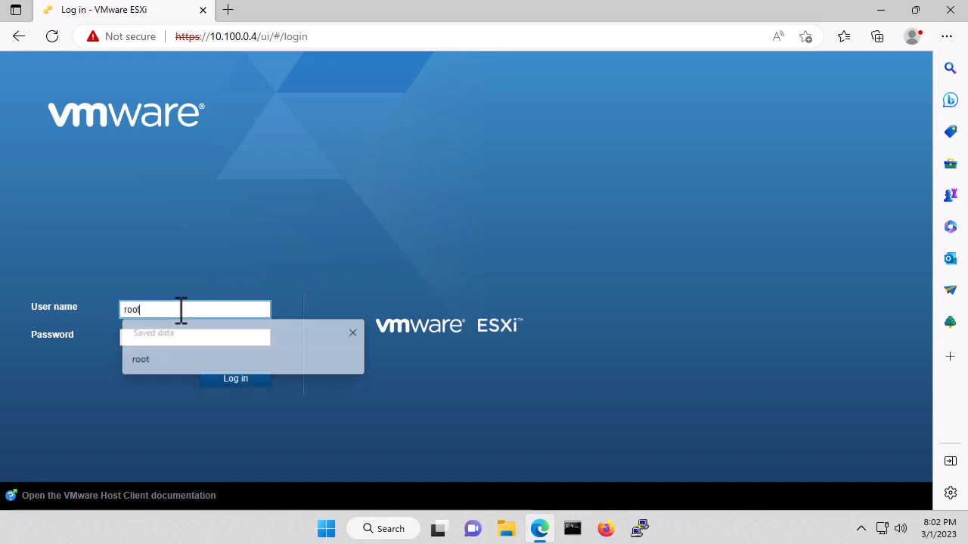
key(Tab)
text(••••)
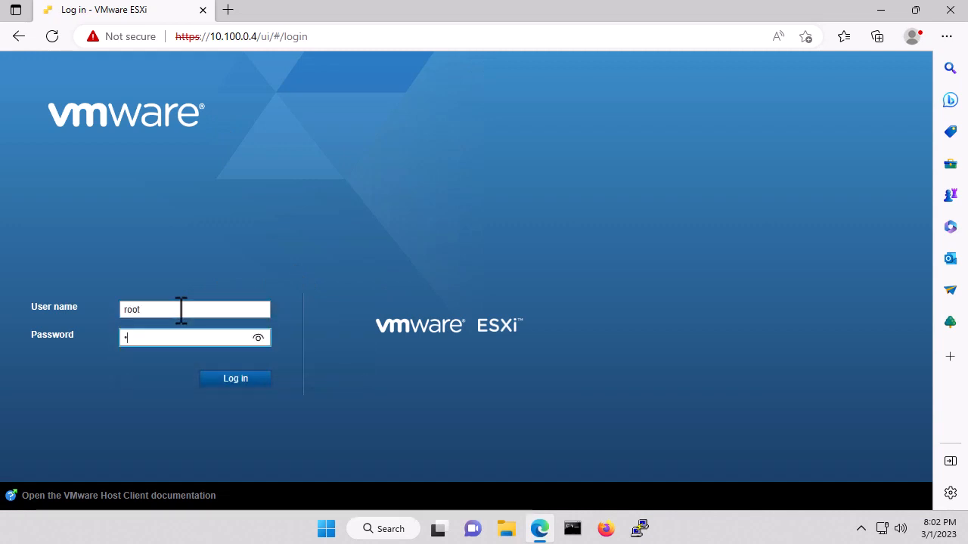
key(BackSpace)
key(BackSpace)
text(•••••••••)
key(Return)
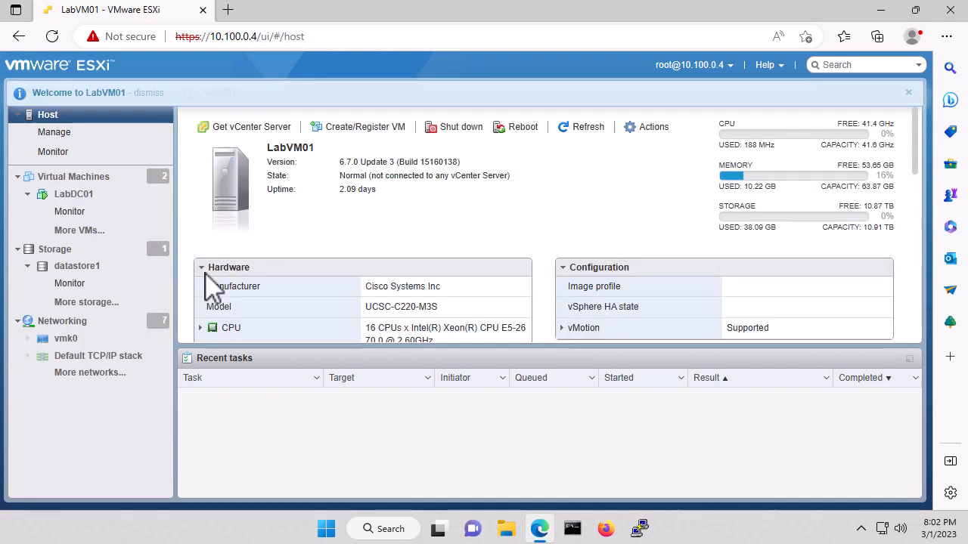
click(85, 189)
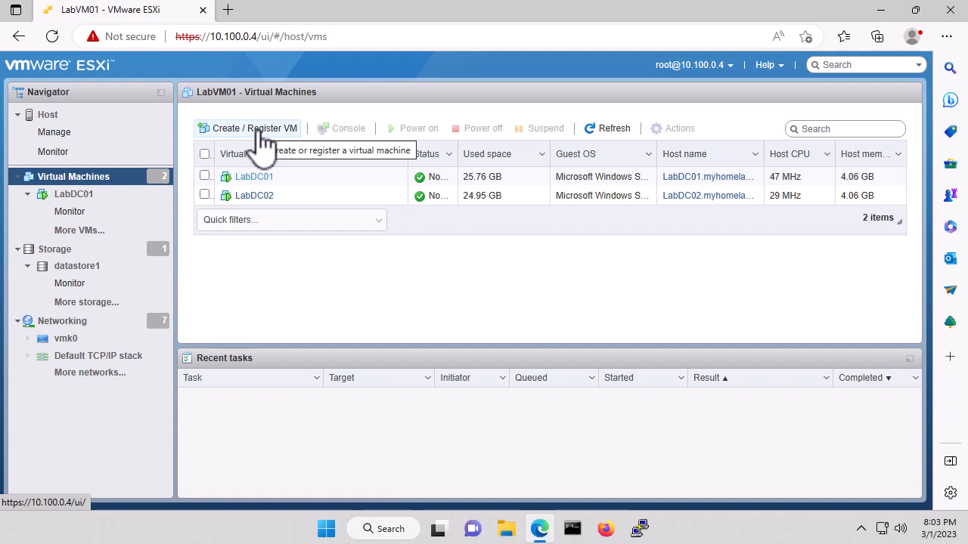
Step: Start a Deploy from OVF or OVA wizard and load cucm_12.5_vmv13_v1.0.ova
click(261, 139)
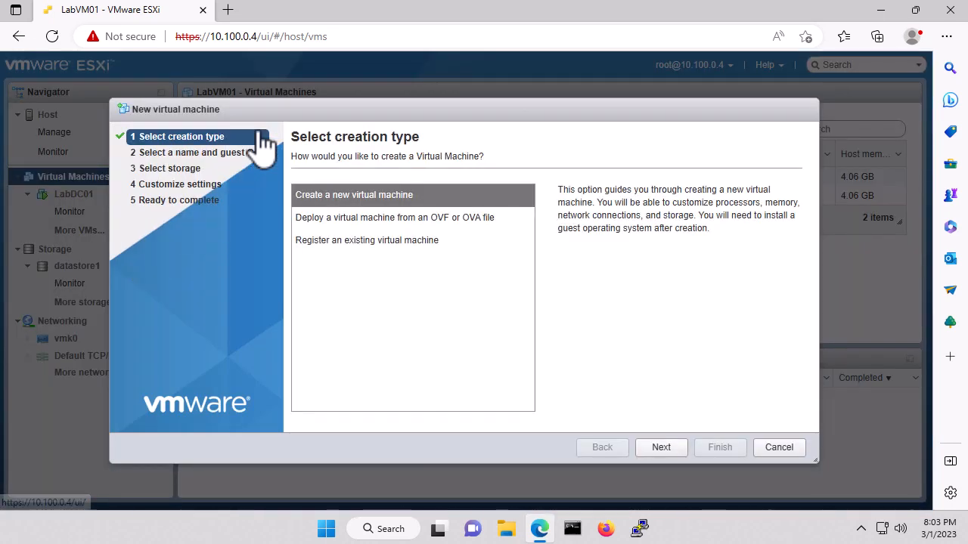
click(413, 222)
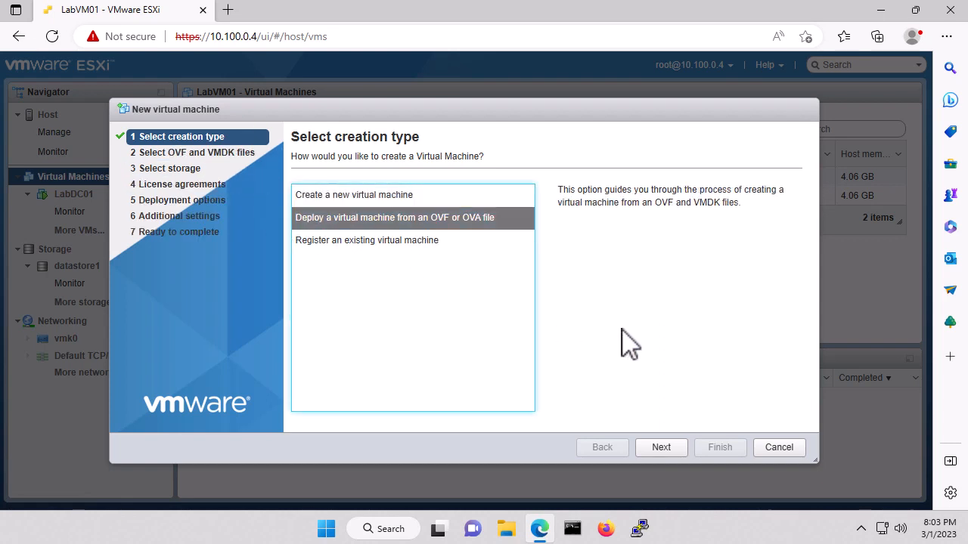
click(659, 448)
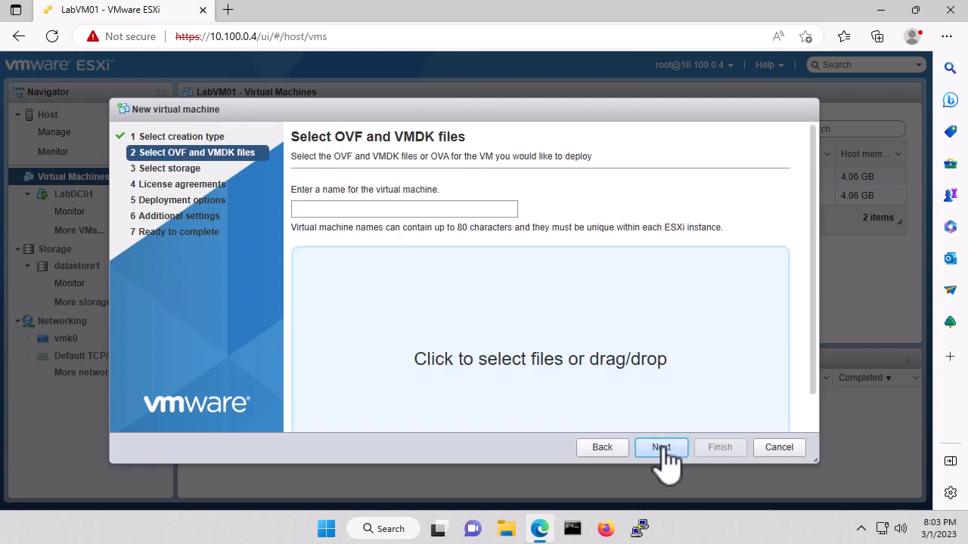
click(504, 365)
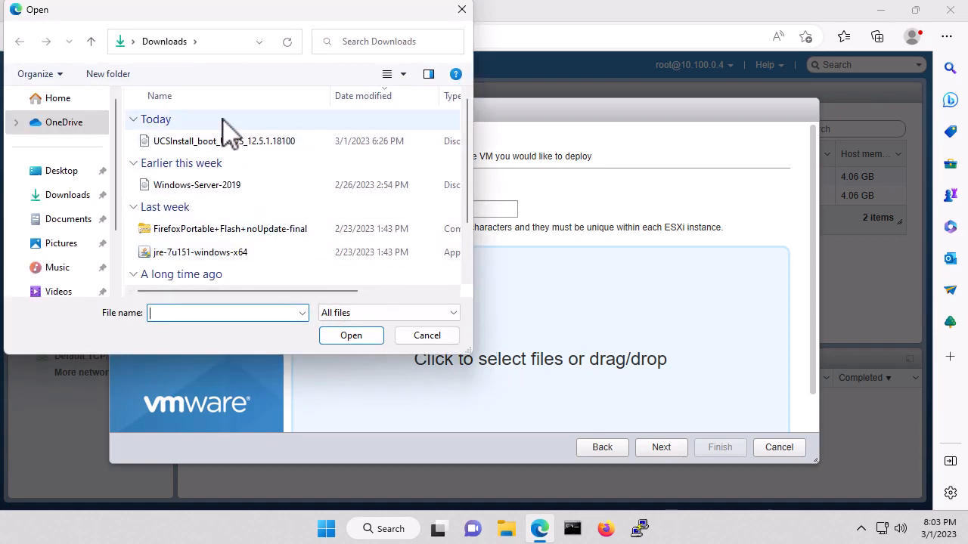
scroll(234, 170, down, 3)
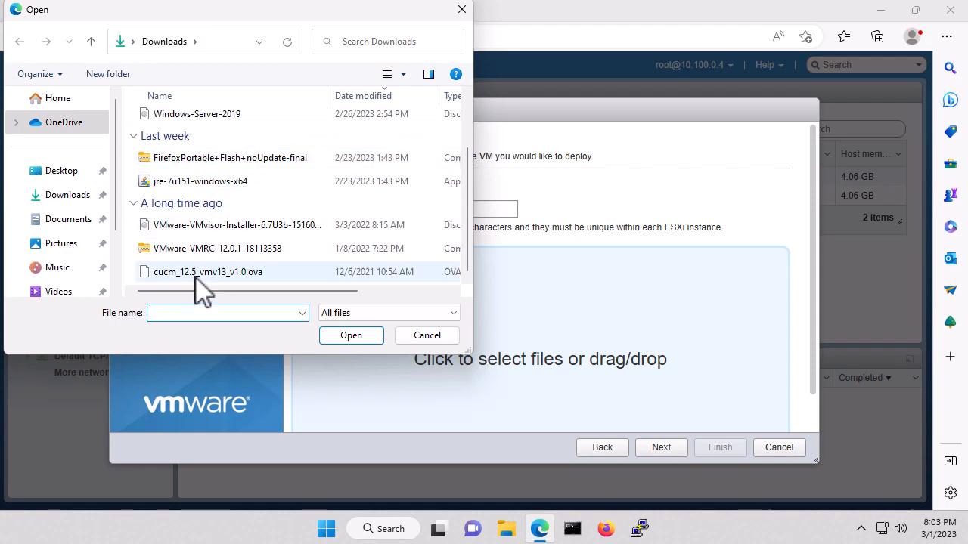
click(203, 277)
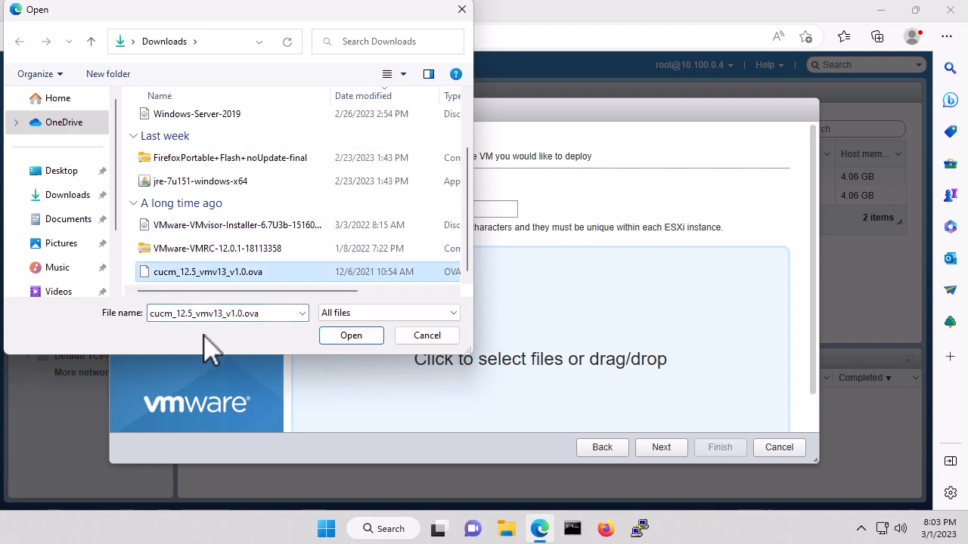
click(351, 336)
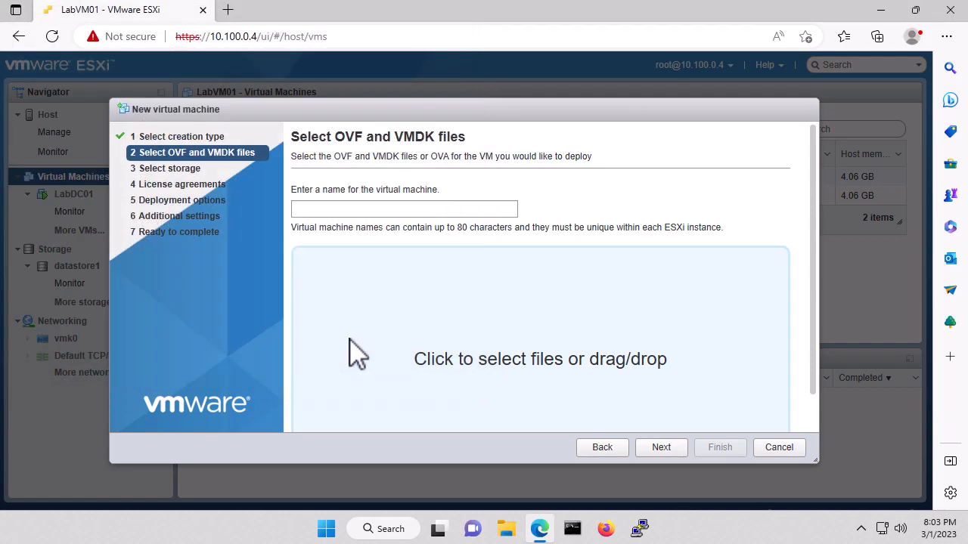
Step: Name the new virtual machine LabCUCM01 and continue to the storage step
click(341, 207)
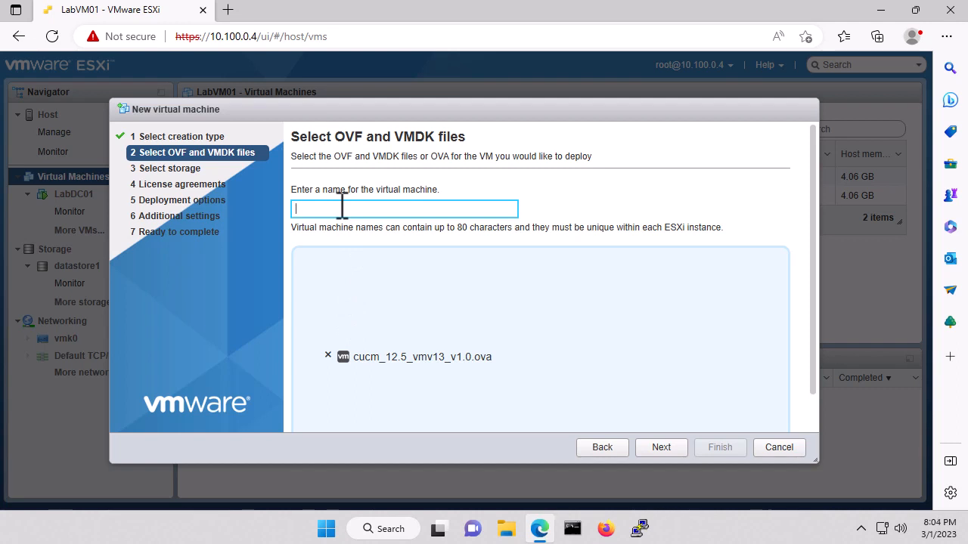
text(LabCUCM01)
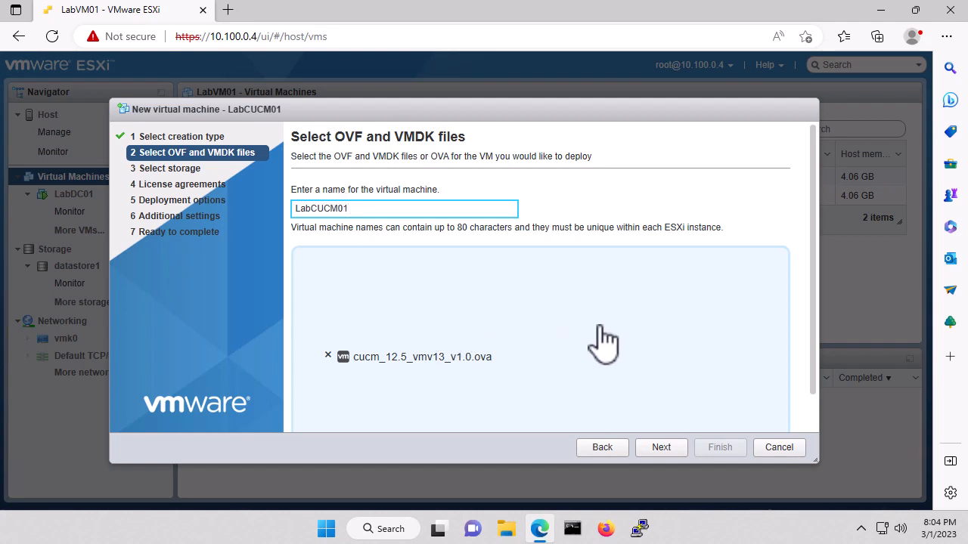
click(663, 448)
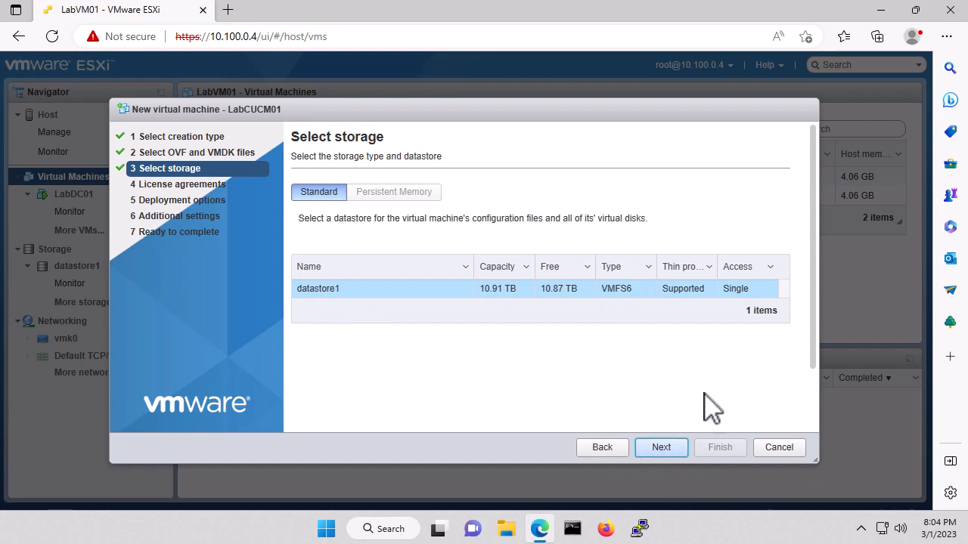
Step: Deploy on datastore1 with eth0 on VLAN10 as a CUCM 2500 user node, auto power-on disabled
click(663, 447)
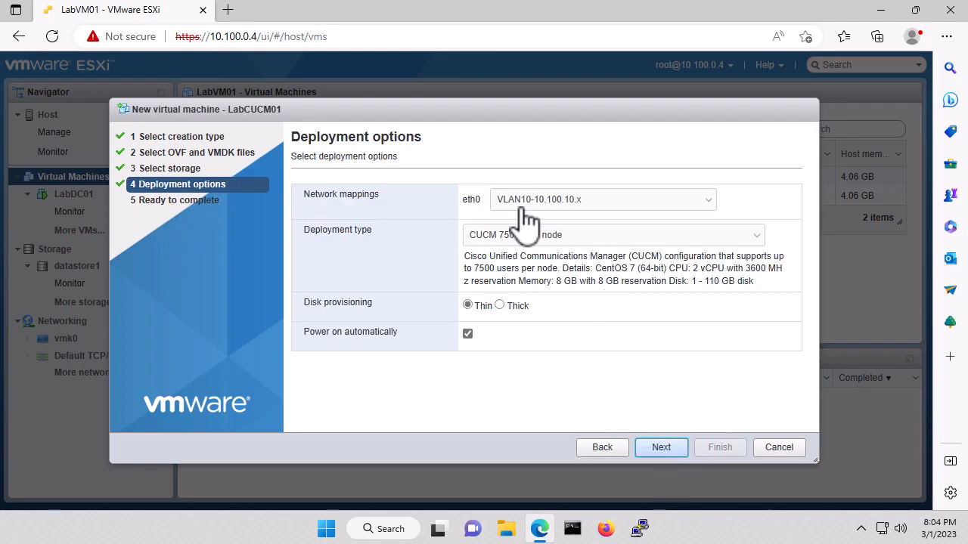
click(584, 201)
click(585, 202)
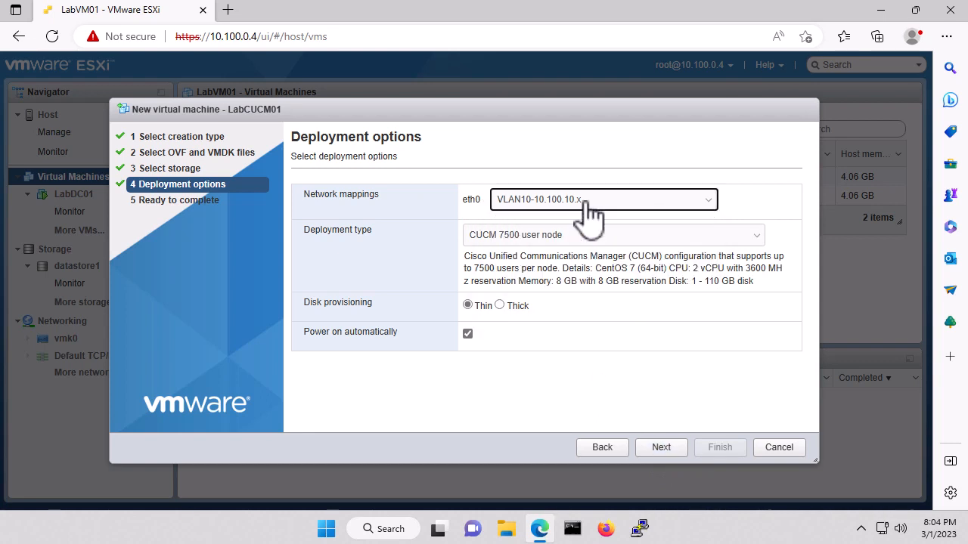
click(567, 238)
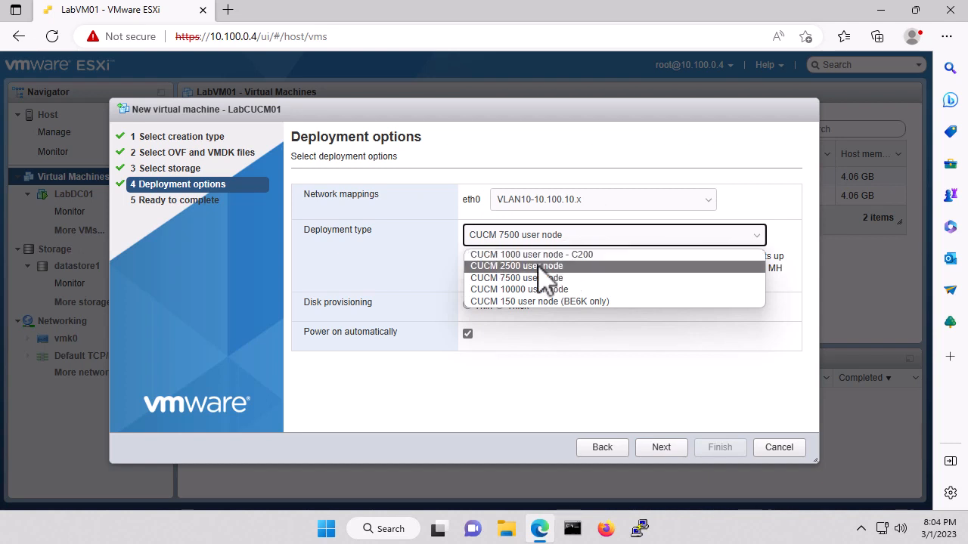
click(542, 268)
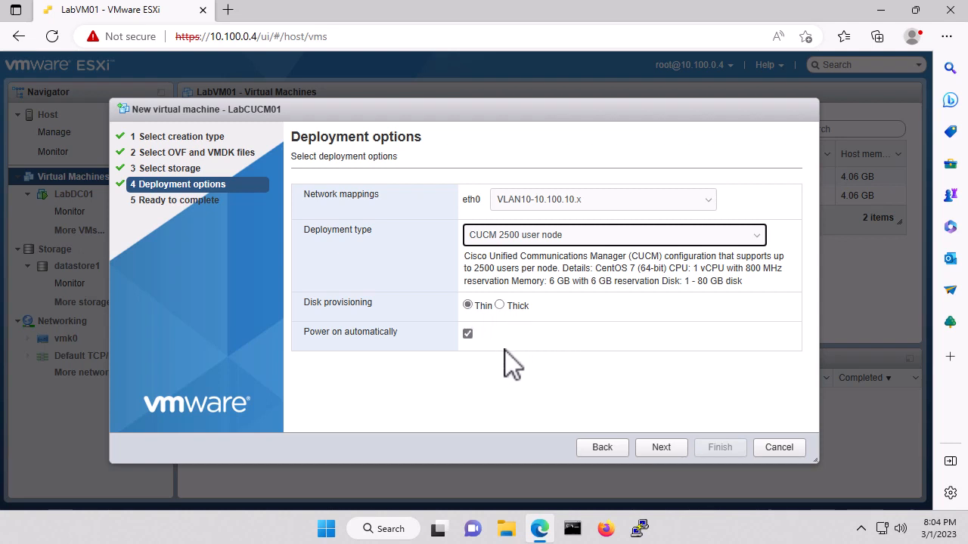
click(468, 333)
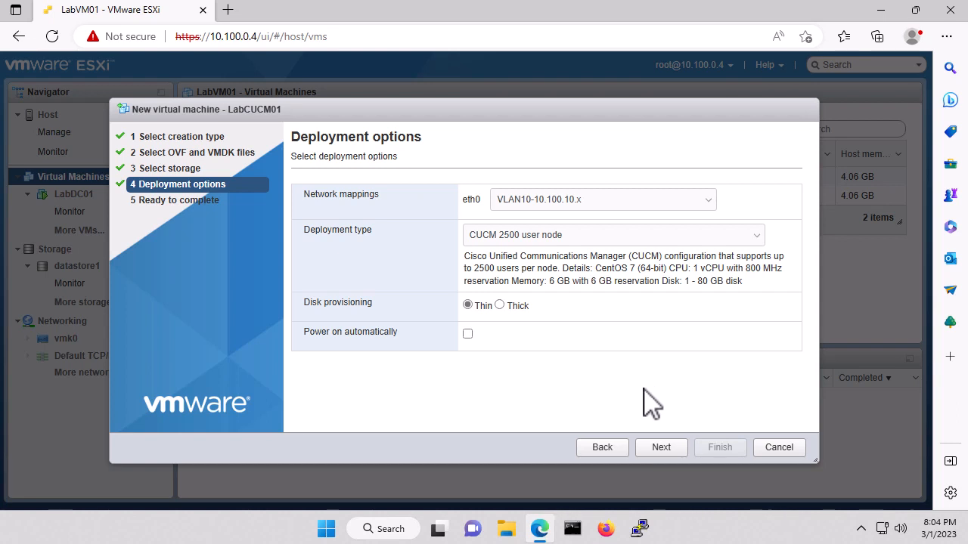
click(661, 452)
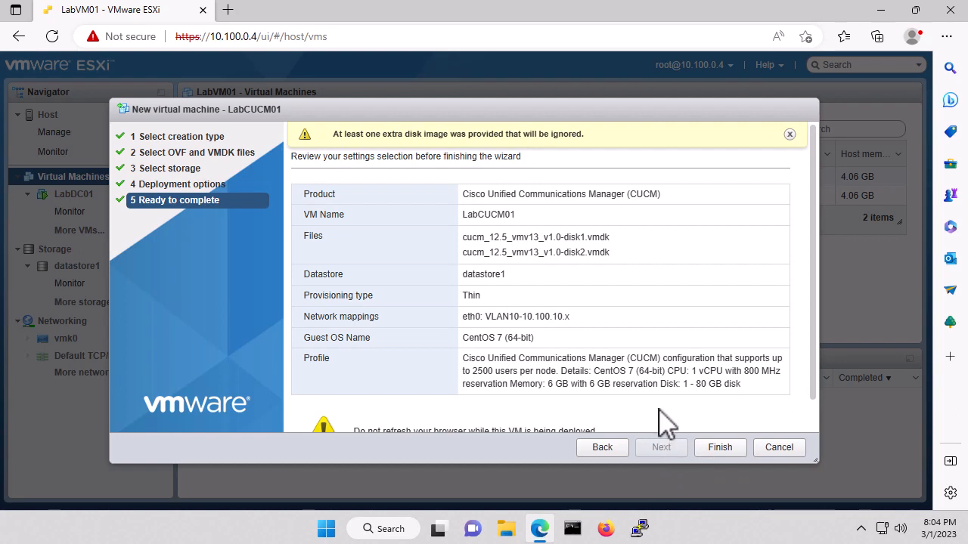
click(718, 449)
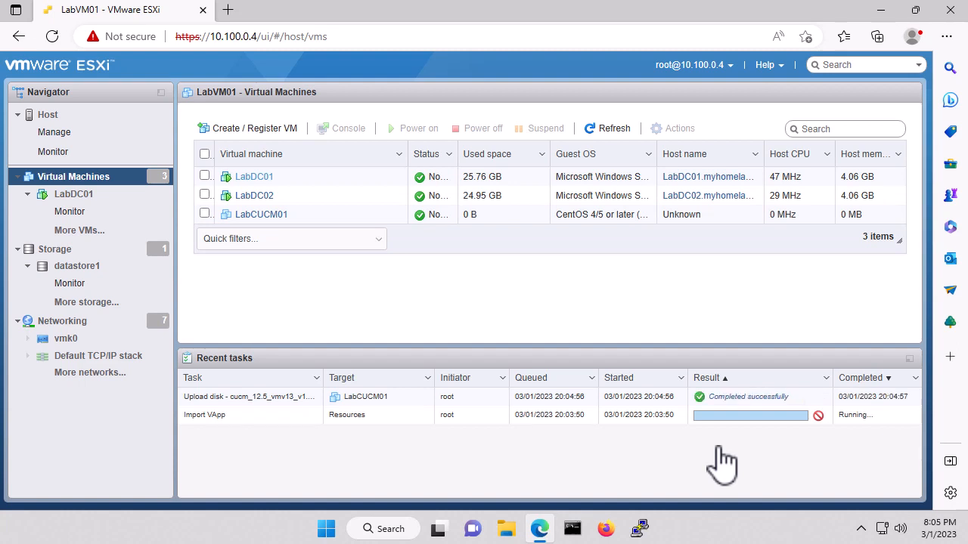
Step: Select LabCUCM01 and open its Edit settings showing 1 CPU, 6144 MB memory and 80 GB disk
click(278, 215)
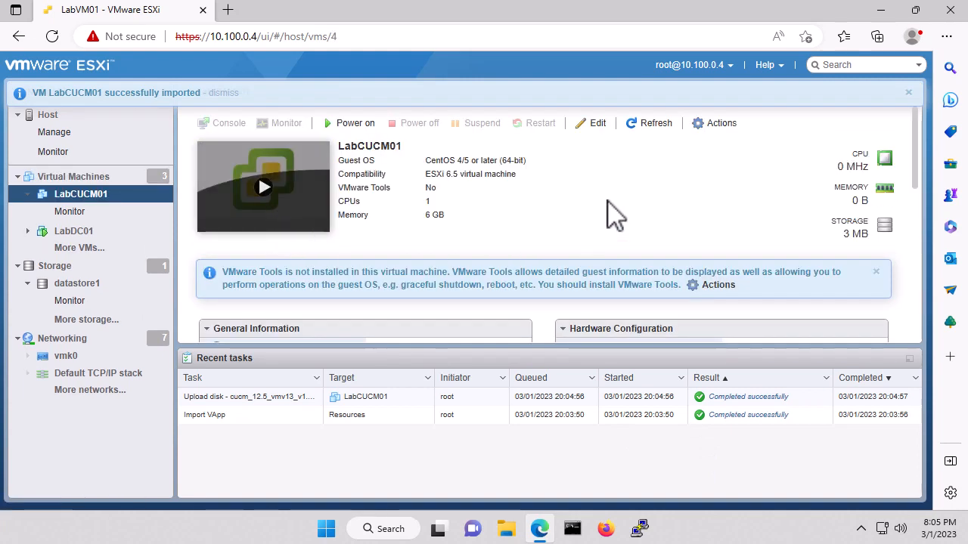
click(594, 124)
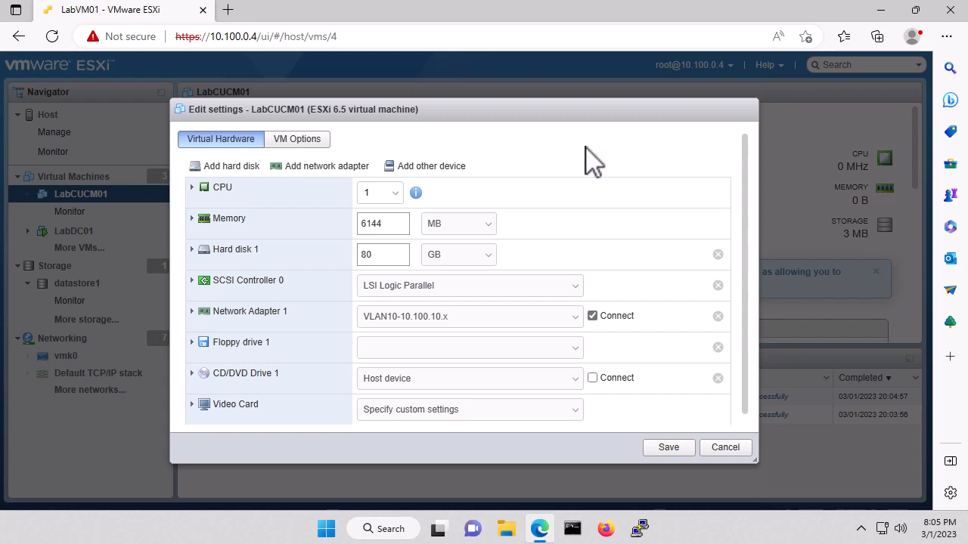
Step: Set the CPU reservation (was 800 MHz) and memory reservation (was 6144 MB) to 0
click(191, 187)
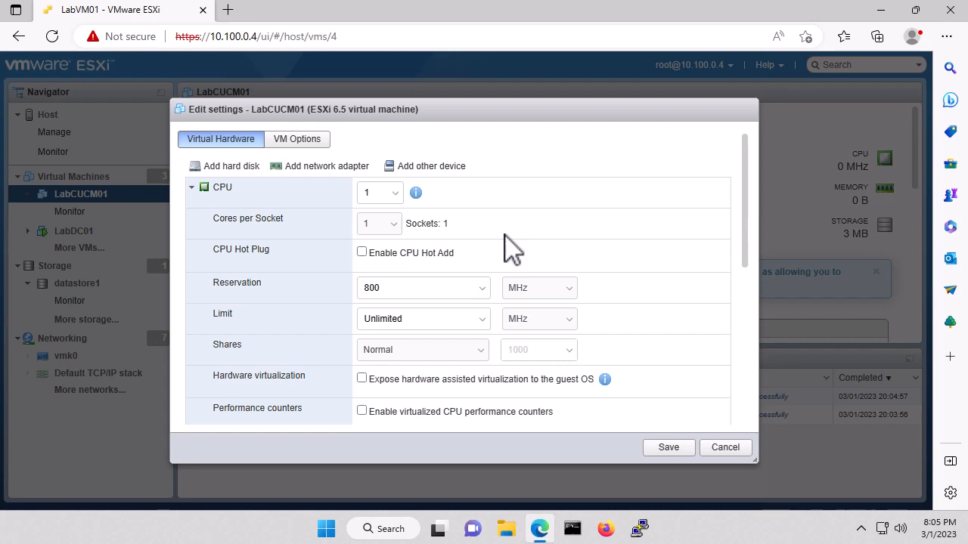
click(404, 287)
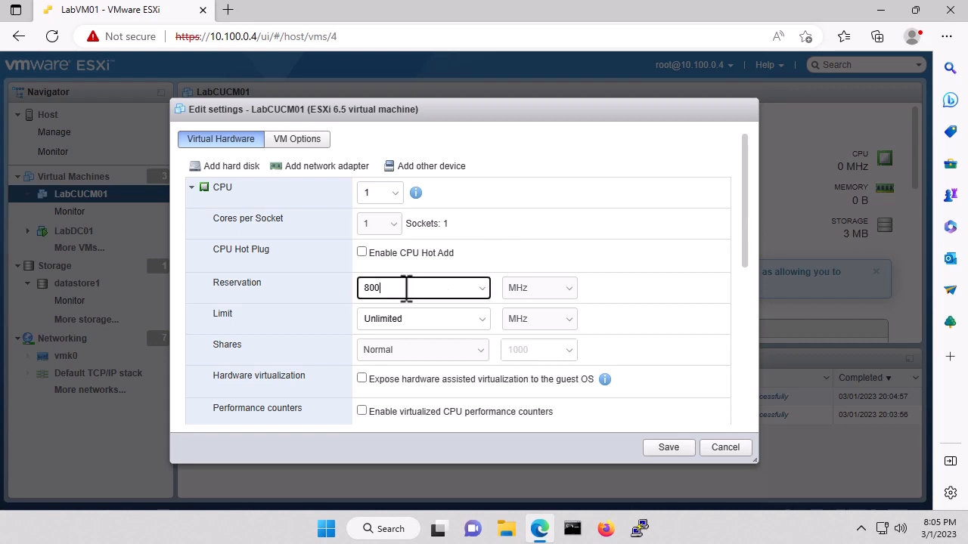
key(BackSpace)
key(BackSpace)
key(BackSpace)
text(0)
click(193, 188)
click(192, 219)
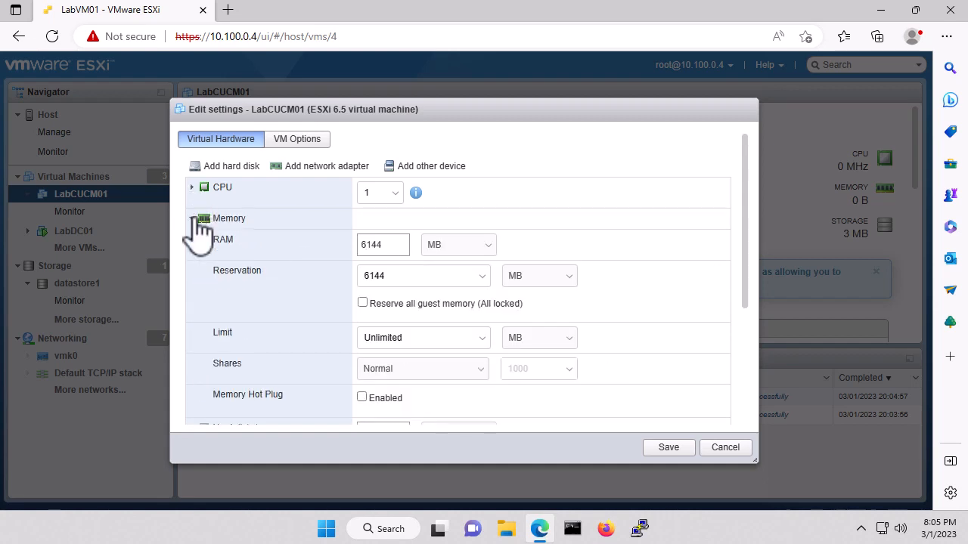
click(395, 277)
drag(395, 277, 341, 289)
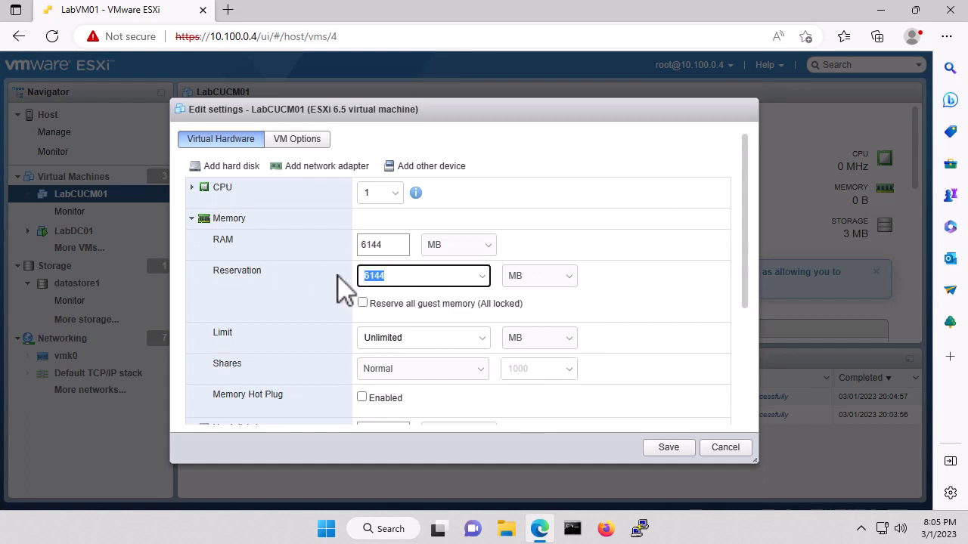
text(0)
click(192, 219)
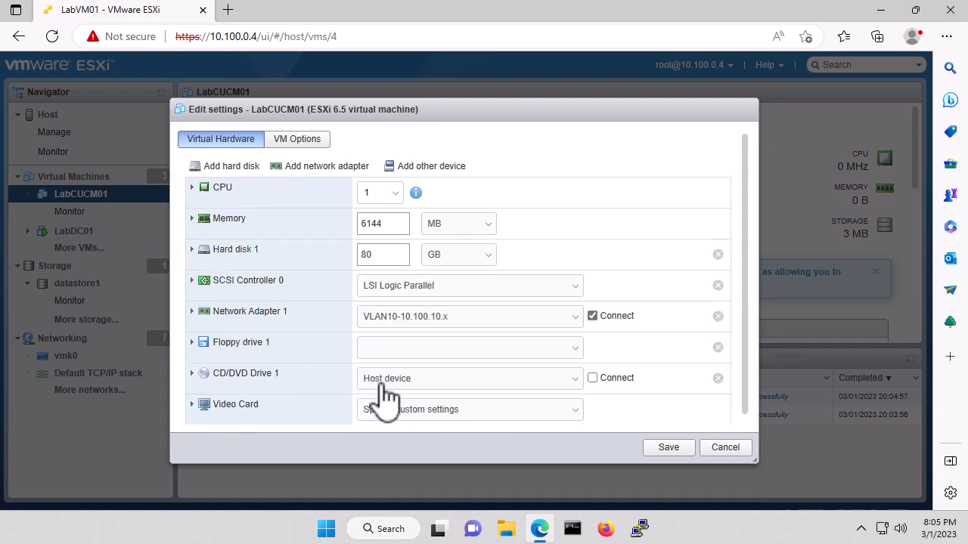
Step: Keep the CD/DVD drive on Host device and save the VM settings
click(437, 382)
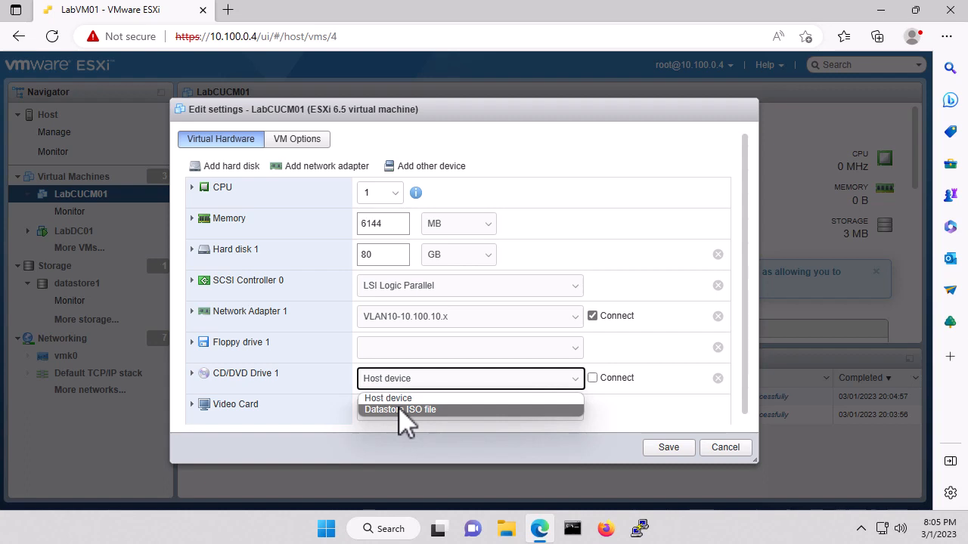
click(434, 378)
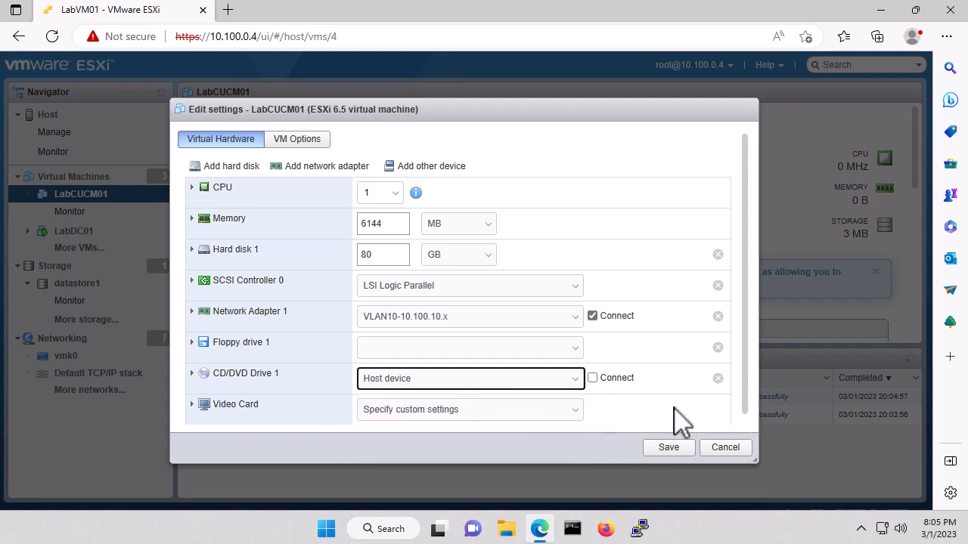
click(669, 448)
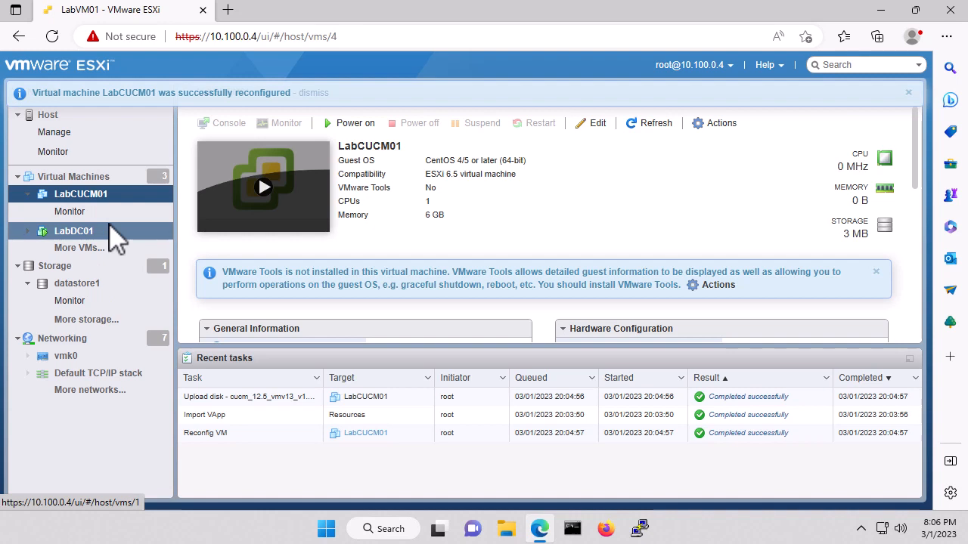
Step: In datastore1's file browser, create a folder named CUCM inside isos
click(84, 288)
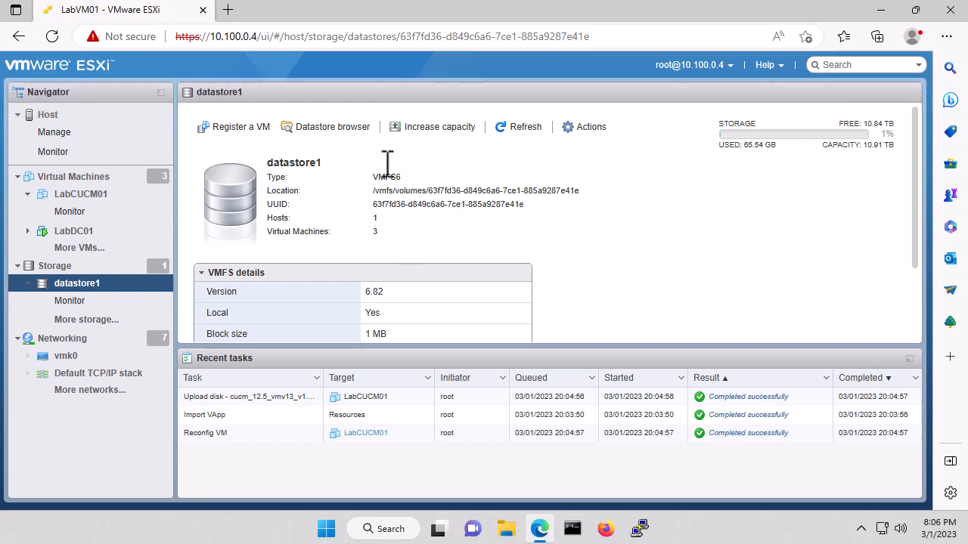
click(342, 127)
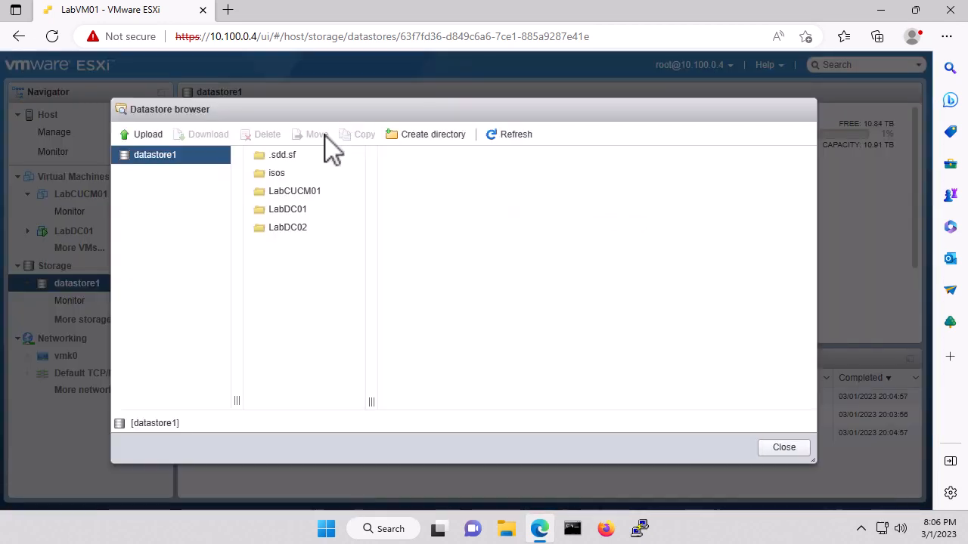
click(281, 175)
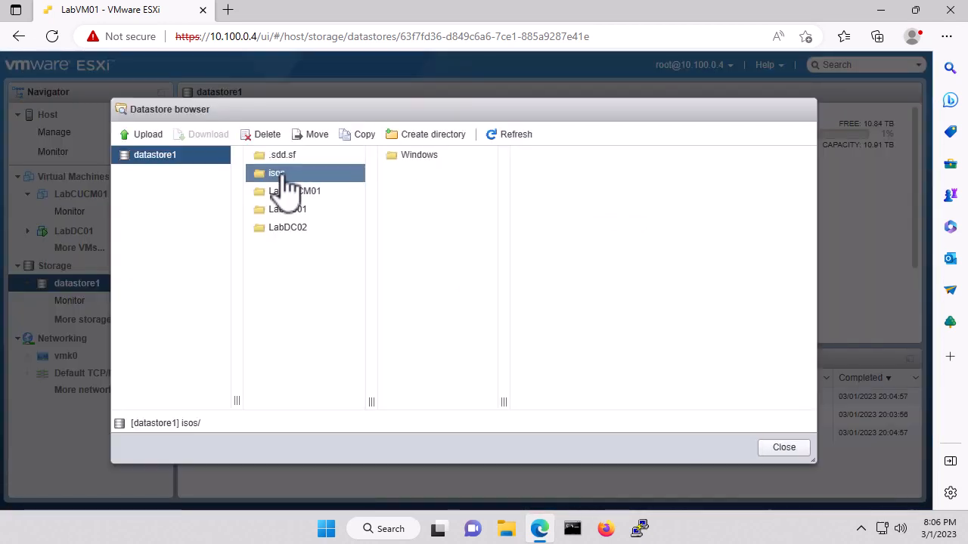
double_click(278, 174)
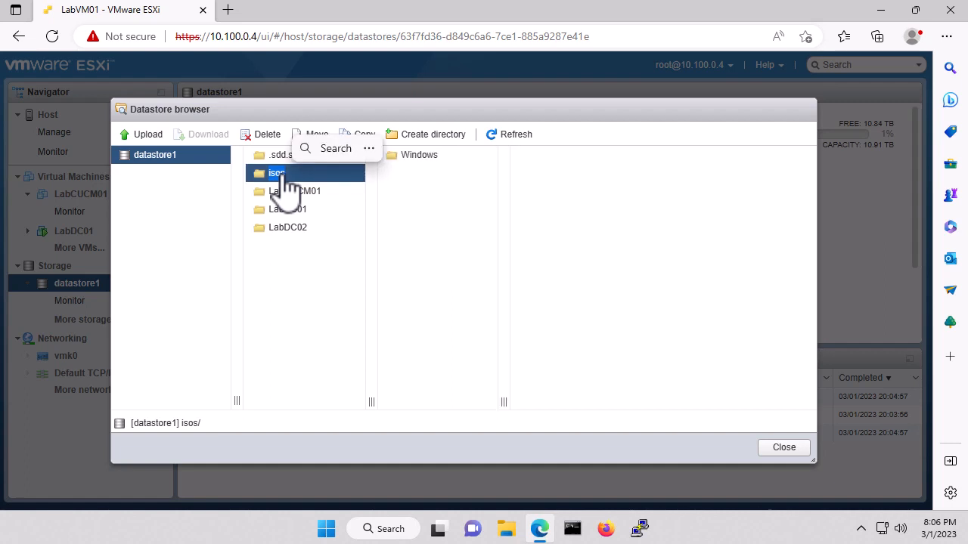
click(417, 138)
click(471, 249)
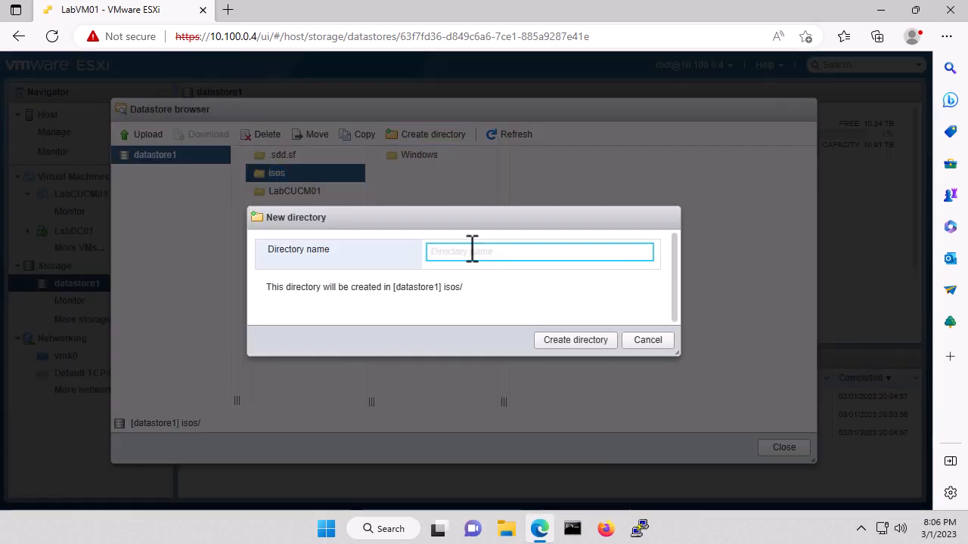
text(CUCM)
click(559, 342)
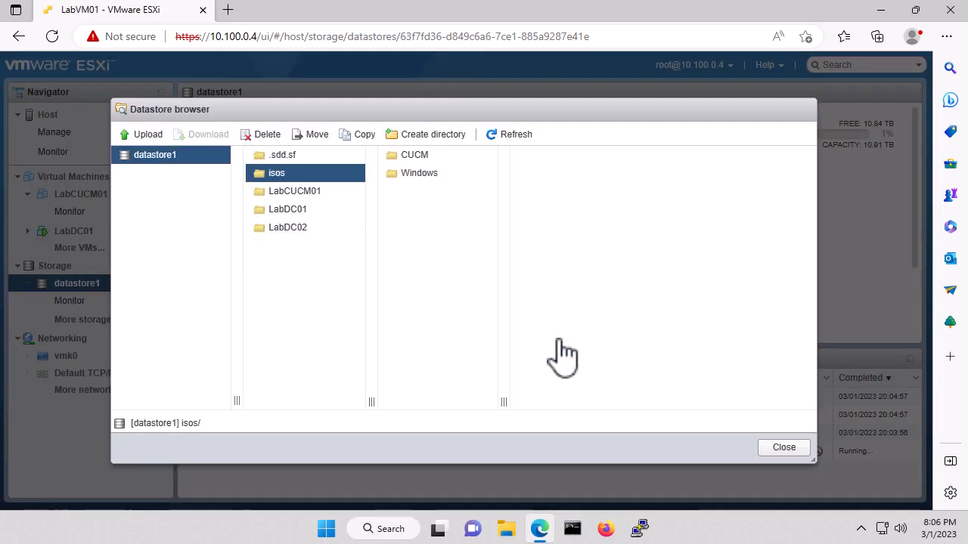
Step: Upload the UCSInstall_boot_UCOS_12.5.1.18100 installer ISO into the CUCM folder
click(412, 159)
double_click(416, 159)
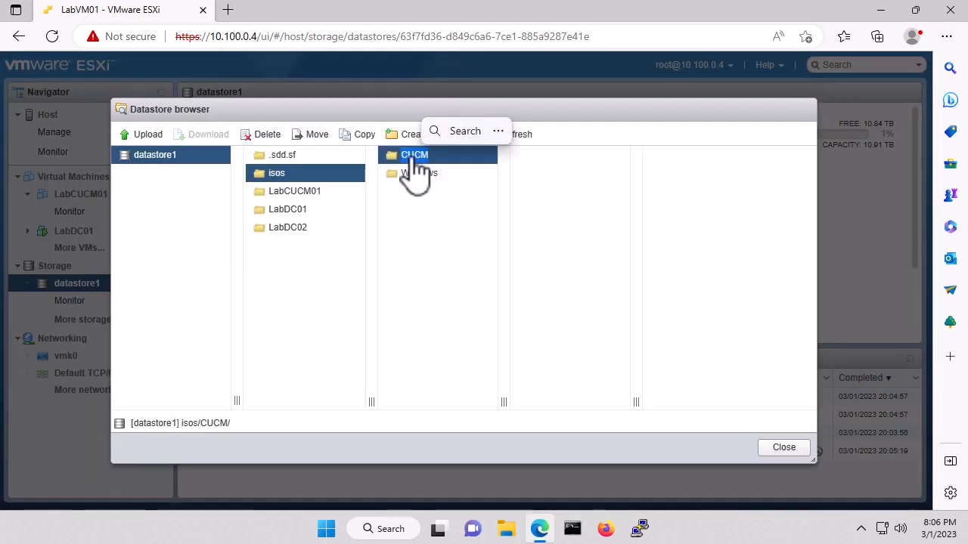
click(145, 136)
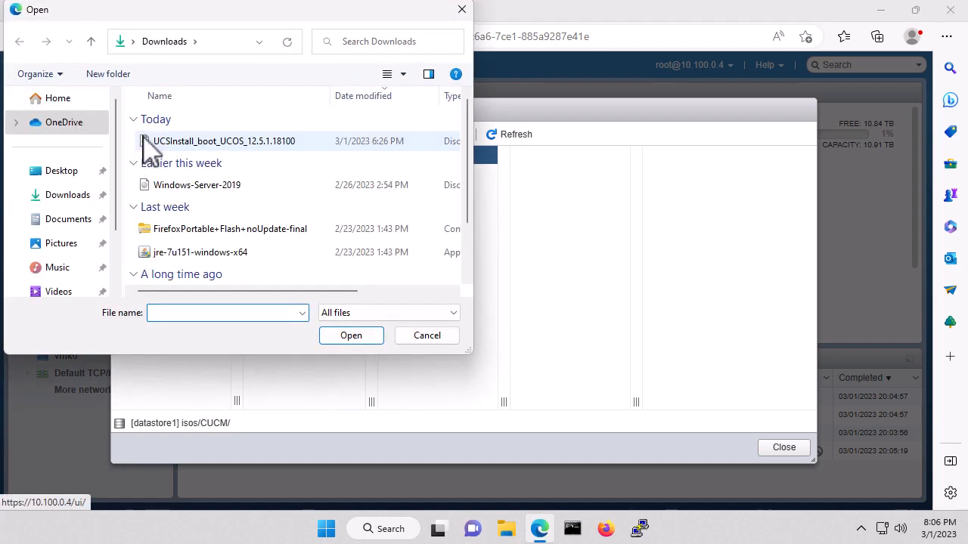
click(242, 144)
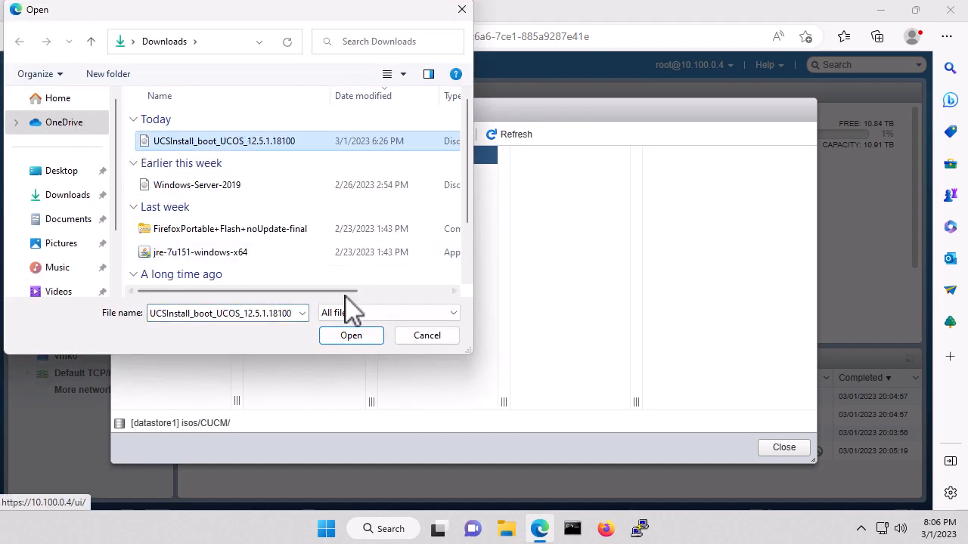
click(351, 335)
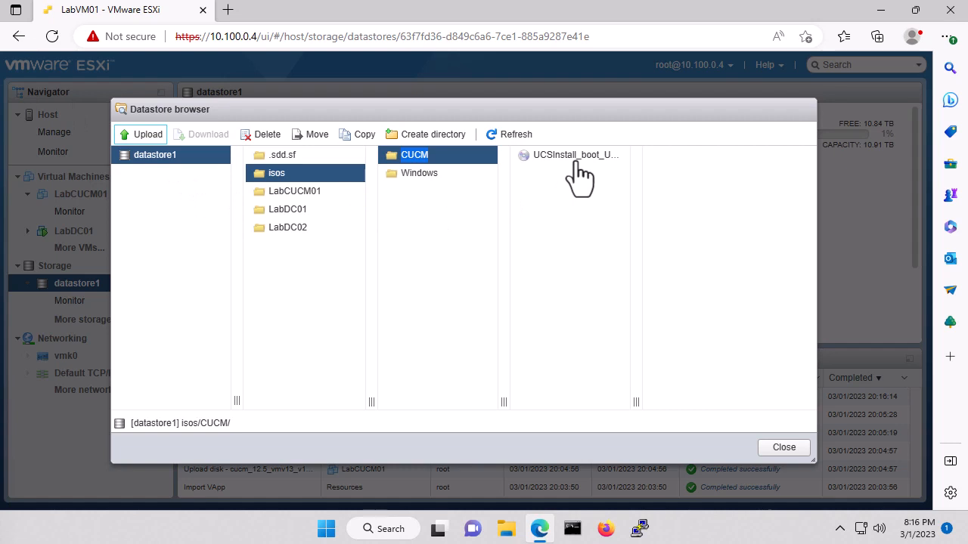
Step: Close the datastore browser and open LabCUCM01's Edit settings
click(786, 451)
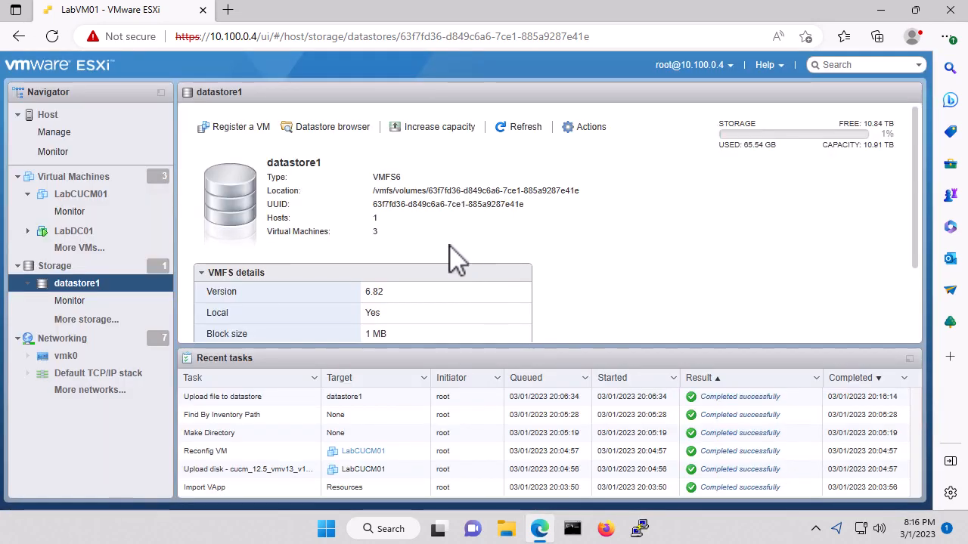
click(148, 194)
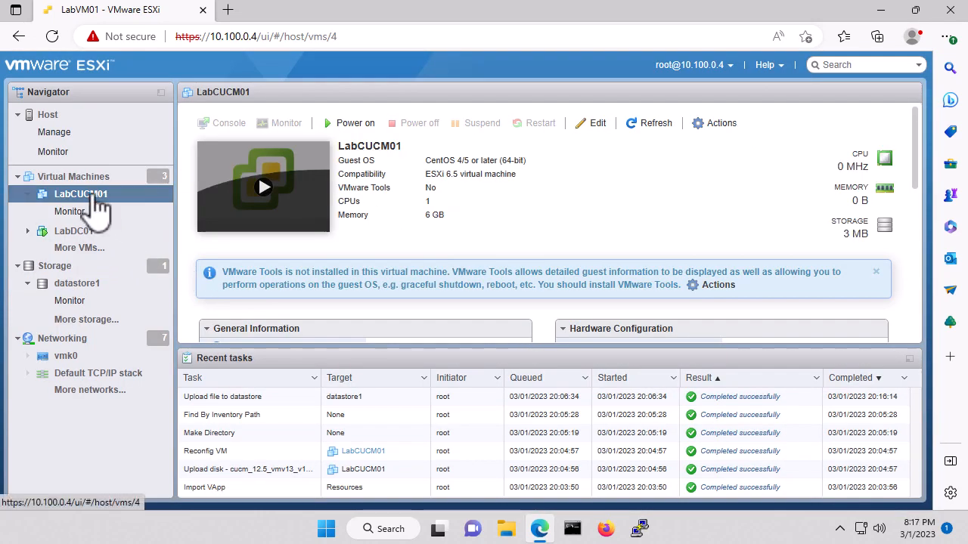
click(600, 133)
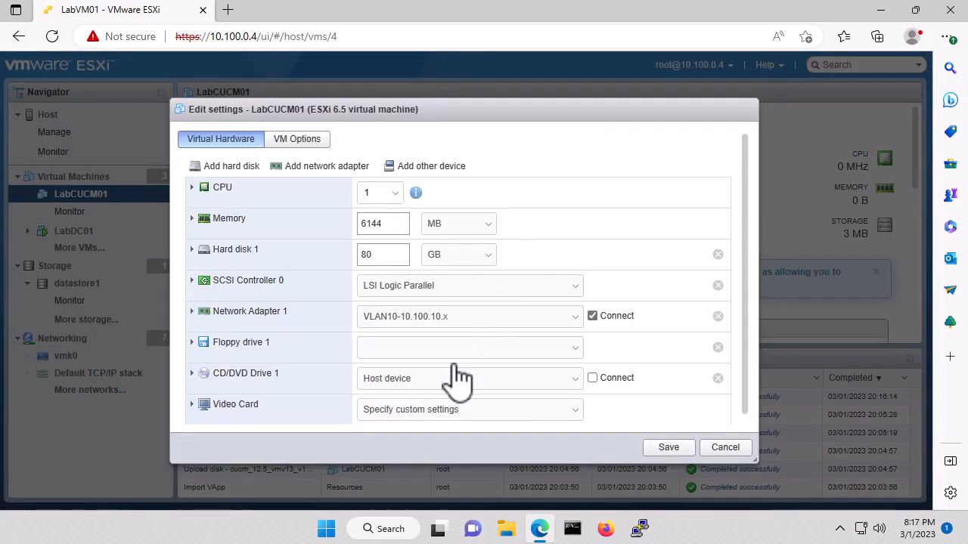
Step: Set CD/DVD Drive 1 to the UCSInstall ISO in isos/CUCM, tick Connect, and save
click(449, 383)
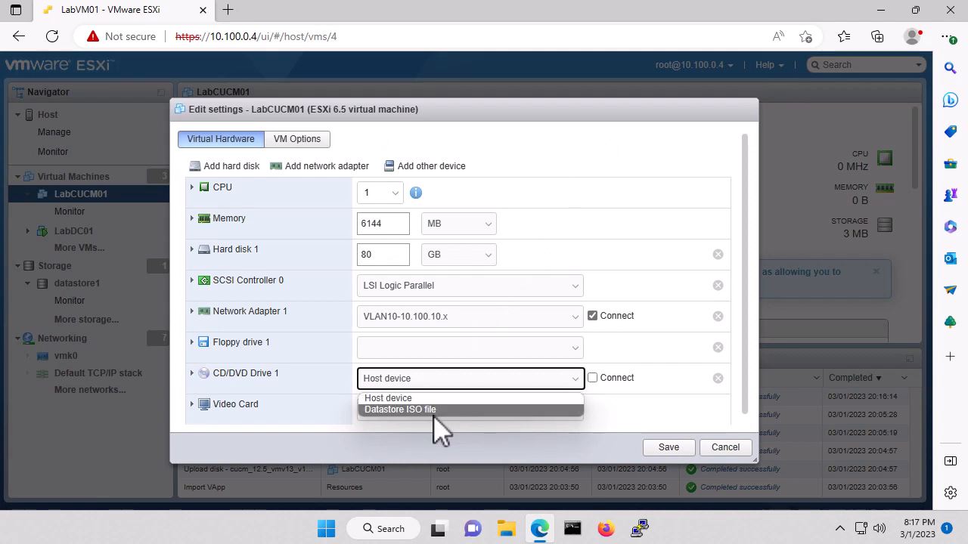
click(434, 410)
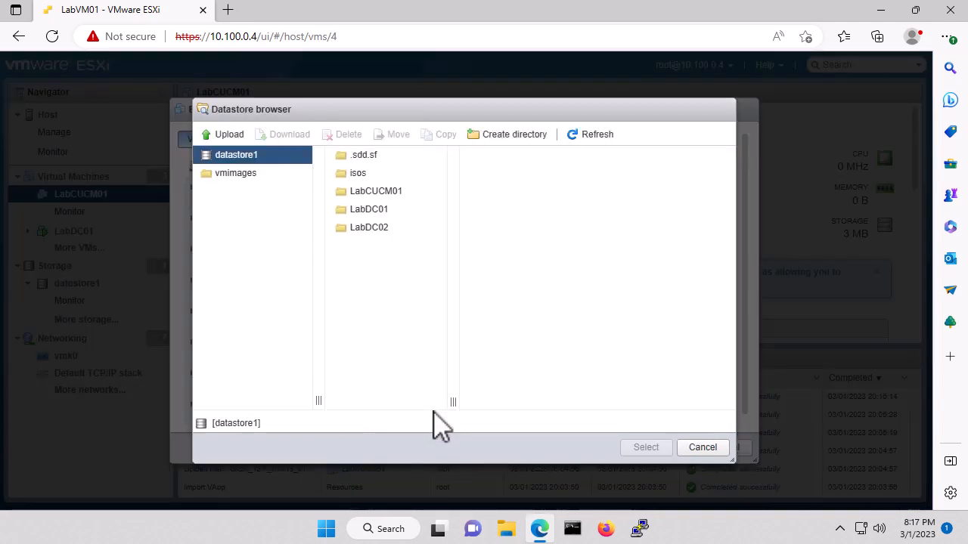
click(352, 181)
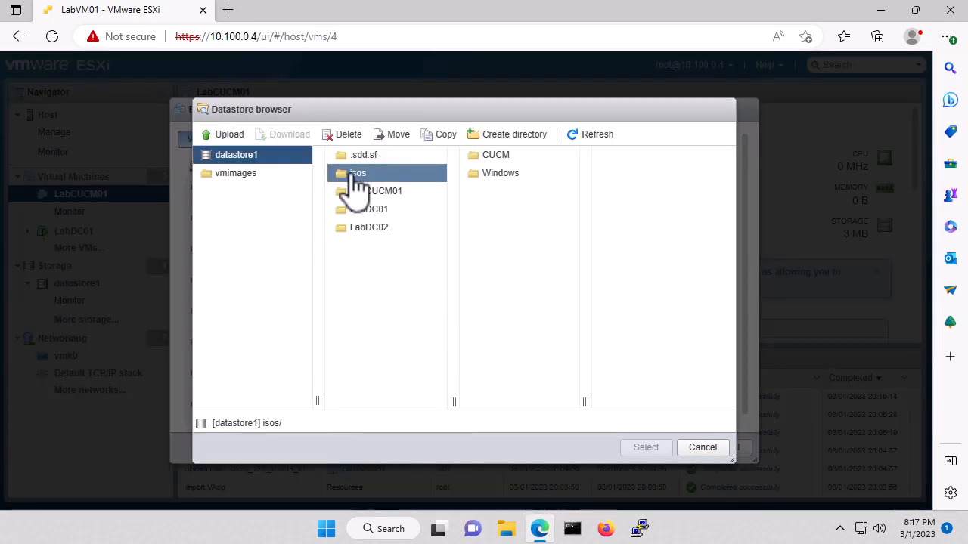
click(503, 158)
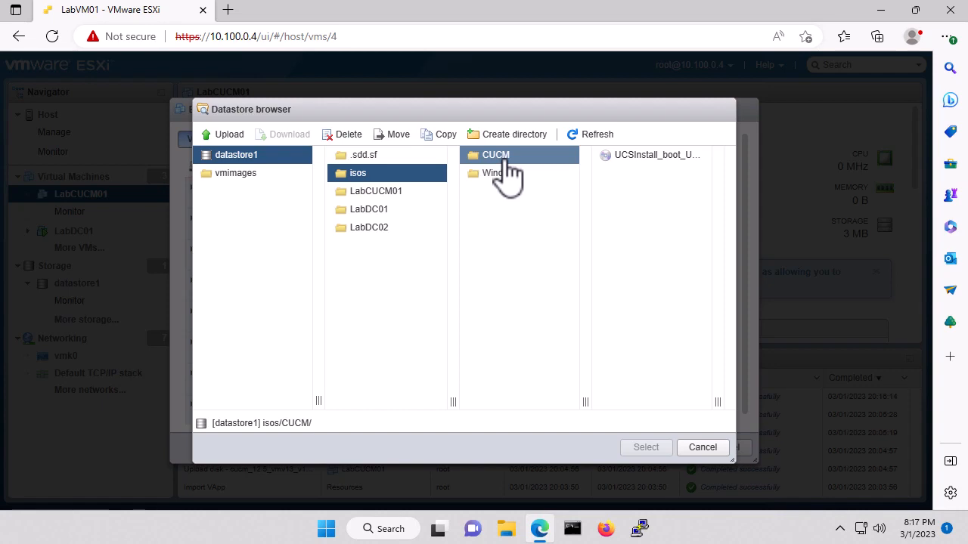
click(656, 156)
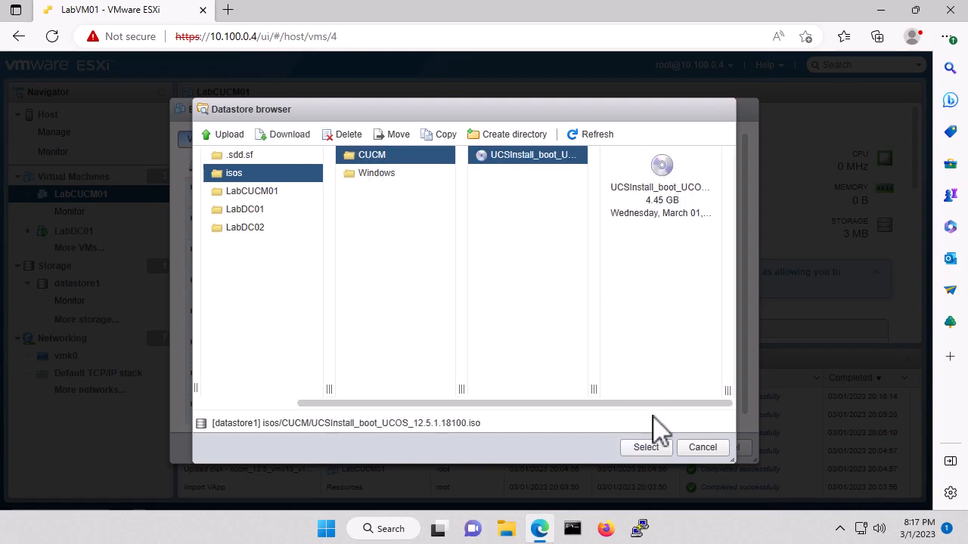
click(648, 447)
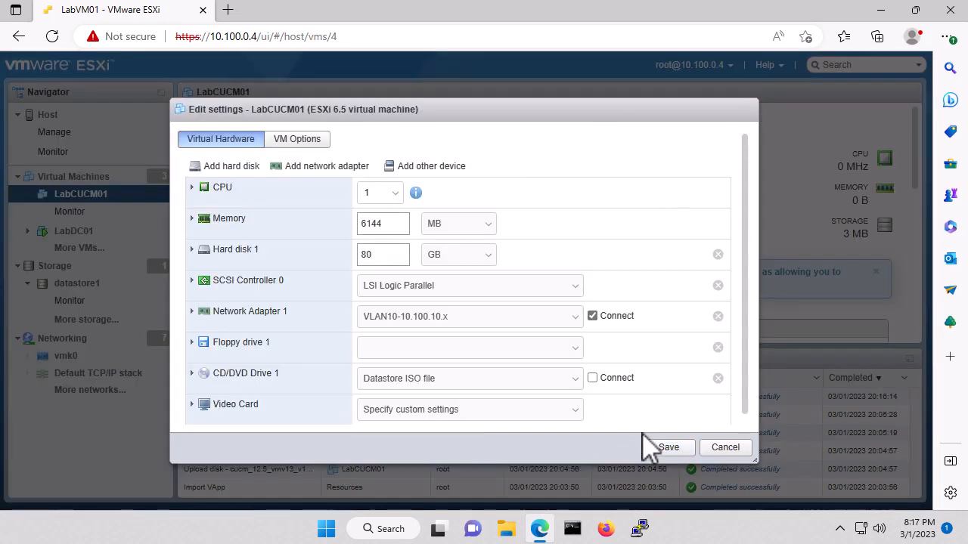
click(593, 378)
click(669, 448)
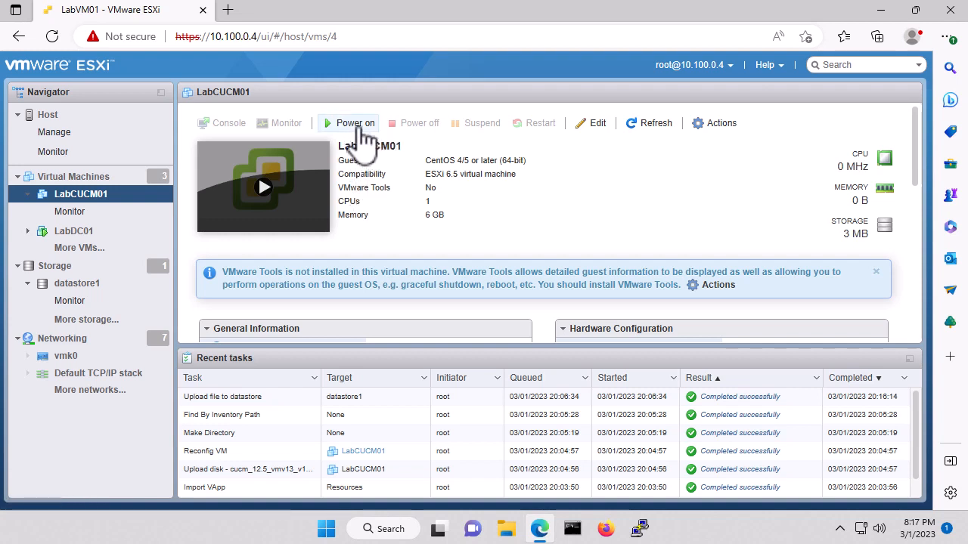
Step: Power on LabCUCM01 and launch its console in VMware Remote Console
click(365, 132)
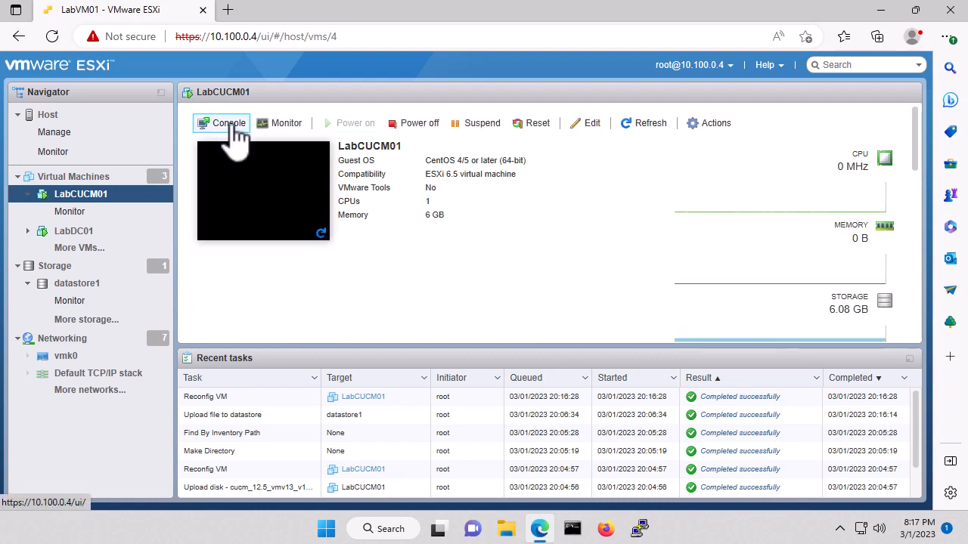
click(230, 126)
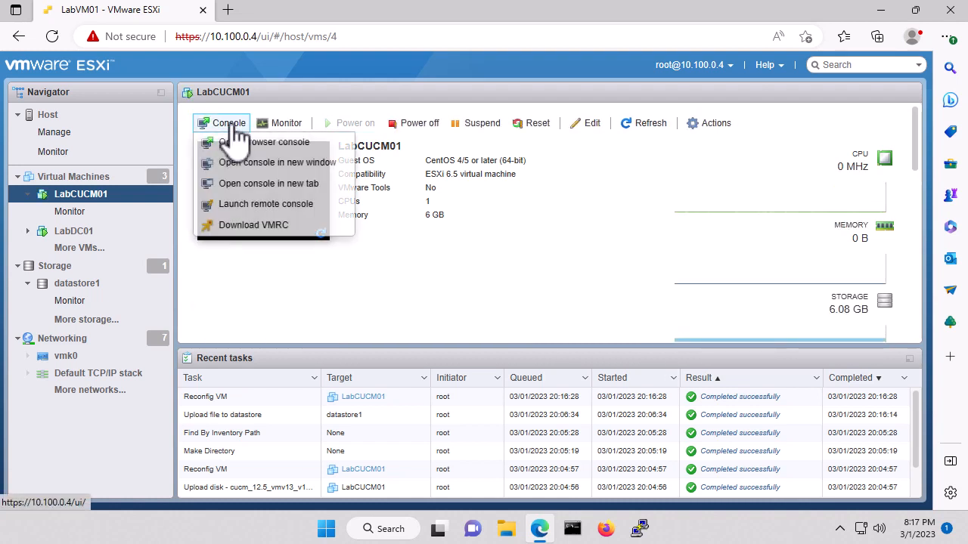
click(285, 205)
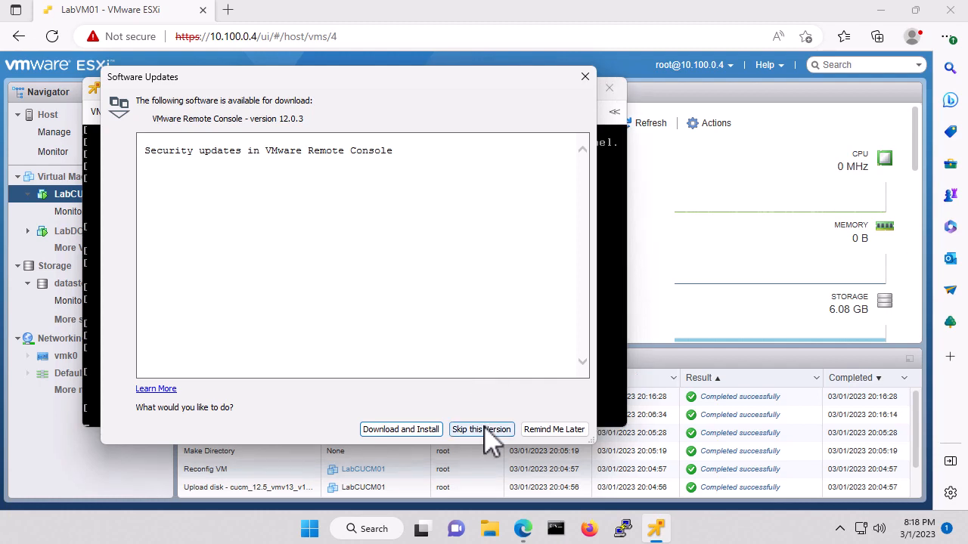
Step: Postpone the Remote Console update and skip the installer's media test
click(544, 437)
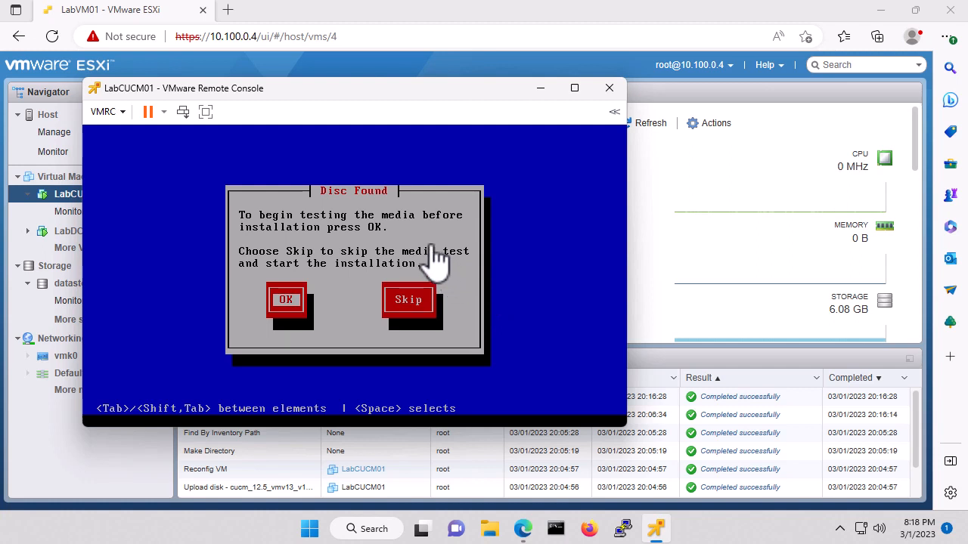
click(434, 301)
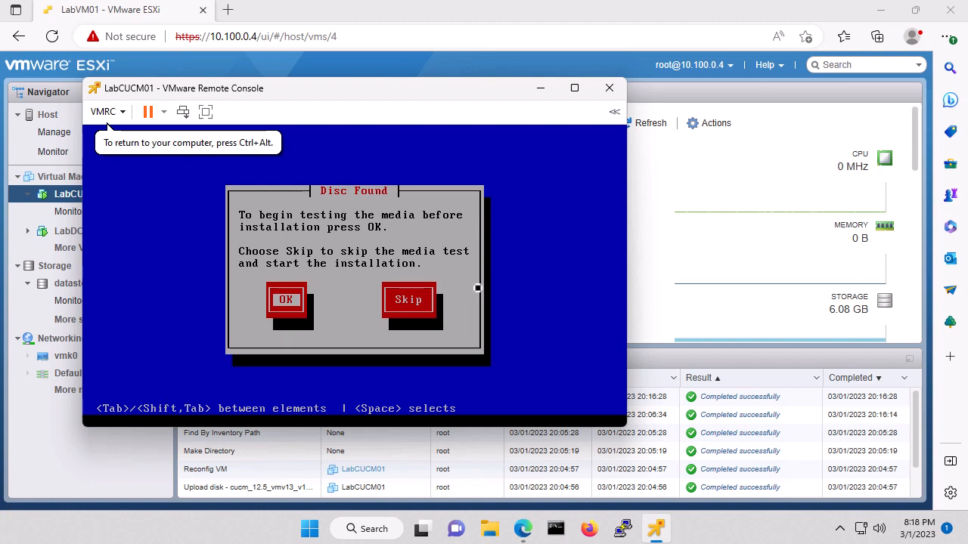
key(Tab)
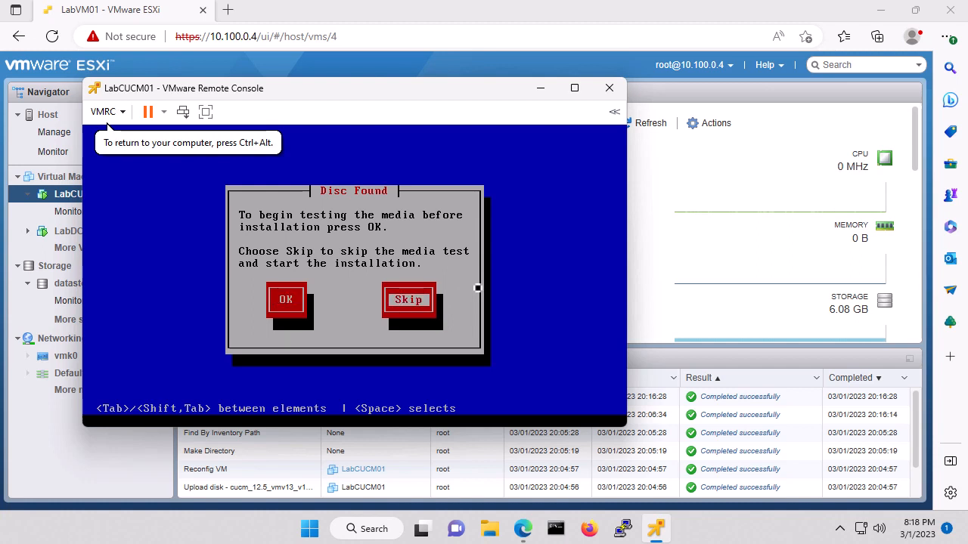
key(Return)
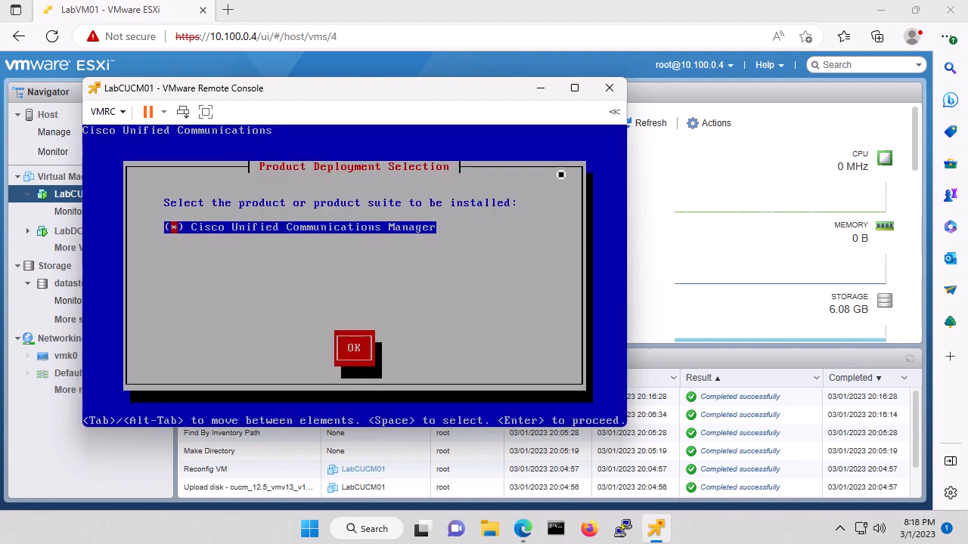
Step: Confirm Unified CM 12.5.1.18100-14, decline the upgrade patch, and continue with Basic Install
key(Tab)
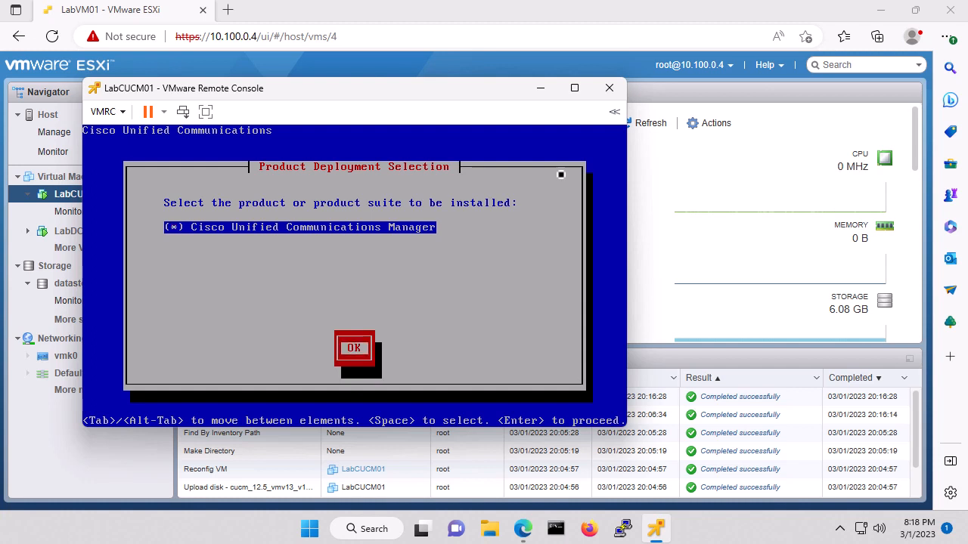
key(Return)
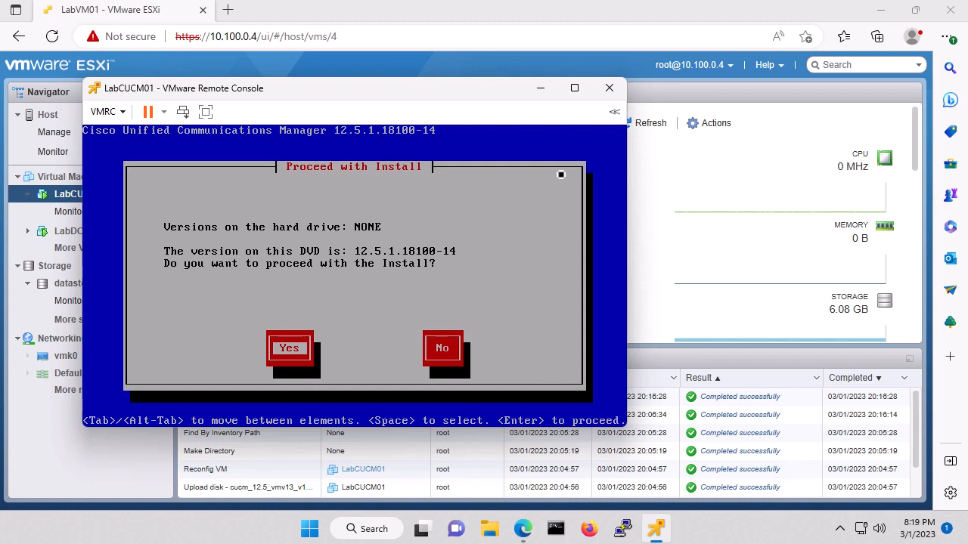
key(Return)
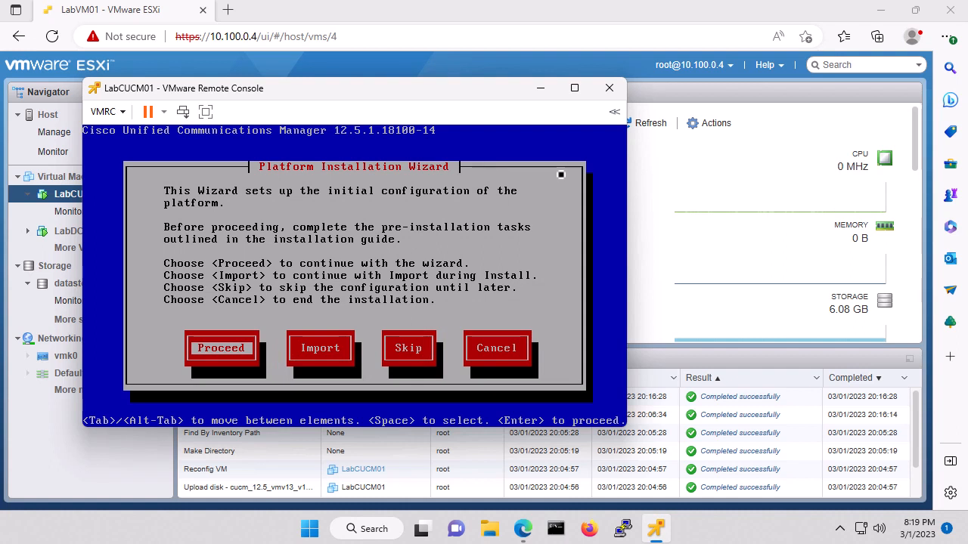
key(Return)
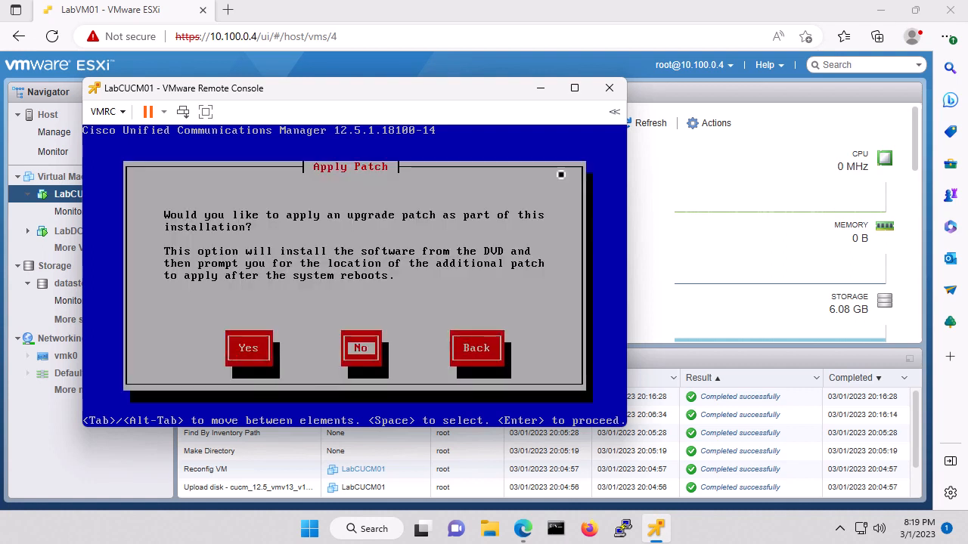
key(Return)
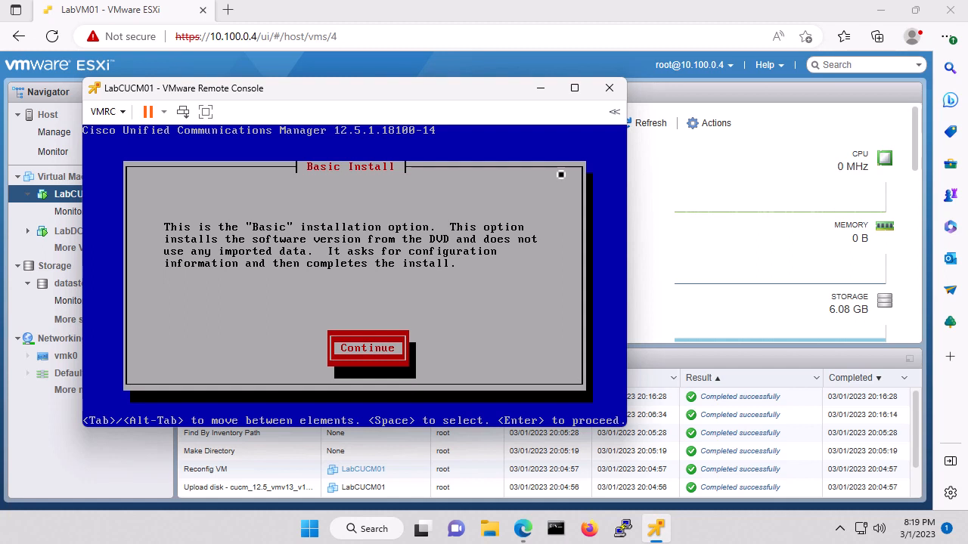
key(Return)
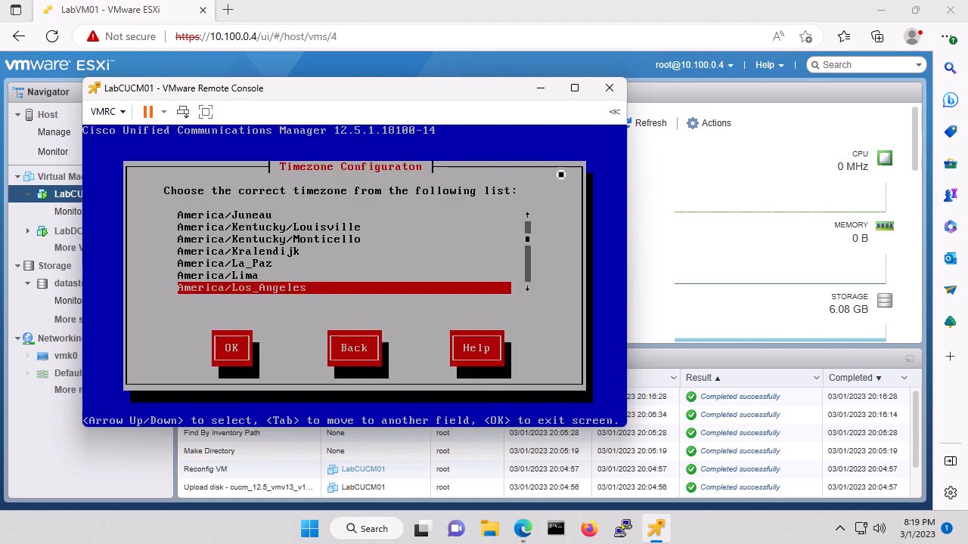
Step: Set the timezone to America/Chicago
key(Up)
key(Up)
key(Up)
key(Up)
key(Up)
key(Up)
key(Up)
key(Up)
key(Up)
key(Up)
key(Up)
key(Up)
key(Up)
key(Up)
key(Up)
key(Up)
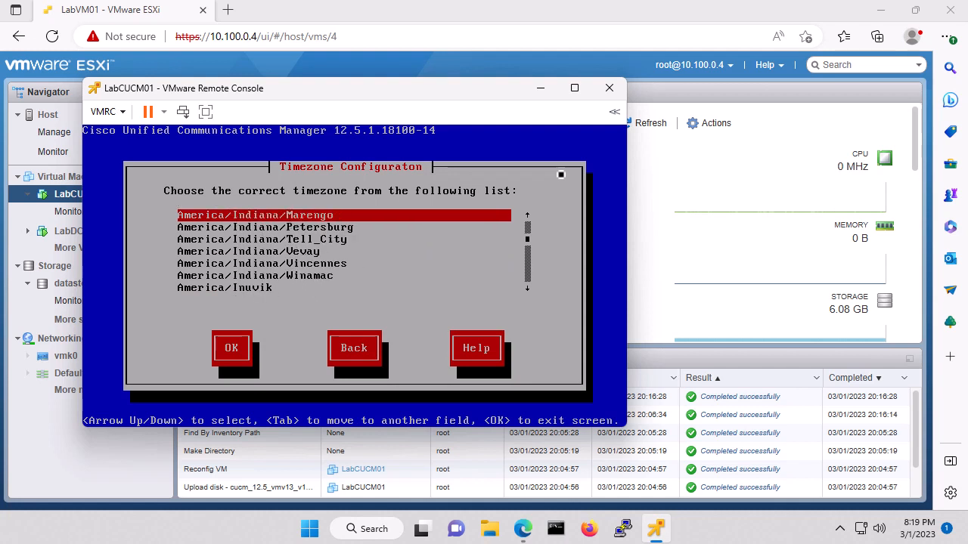
key(Up)
key(Up)
key(Up)
key(Up)
key(Up)
key(Up)
key(Up)
key(Up)
key(Up)
key(Up)
key(Up)
key(Up)
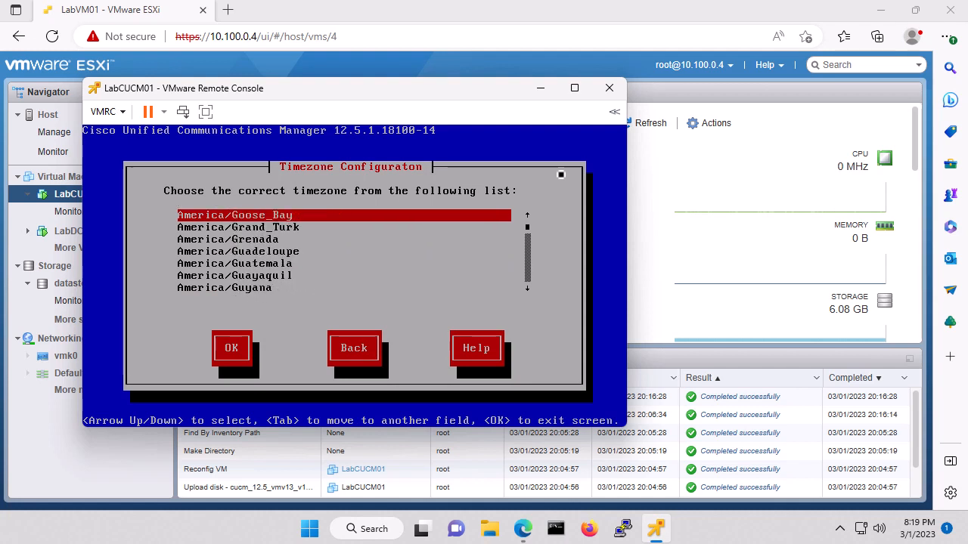
key(Up)
key(Up)
key(Up)
key(Up)
key(Up)
key(Up)
key(Up)
key(Up)
key(Up)
key(Up)
key(Up)
key(Up)
key(Up)
key(Up)
key(Up)
key(Up)
key(Up)
key(Up)
key(Up)
key(Up)
key(Up)
key(Up)
key(Up)
key(Up)
key(Up)
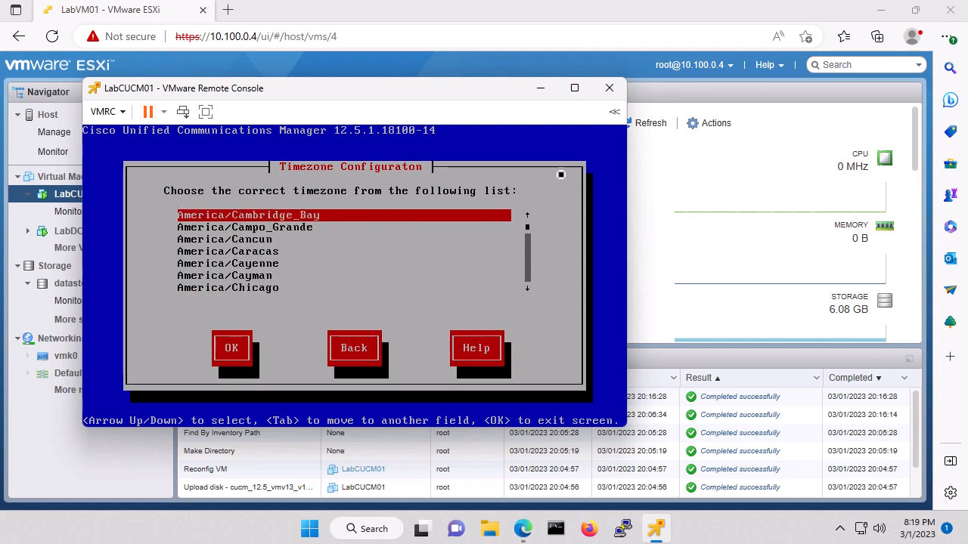
key(Down)
key(Down)
key(Down)
key(Down)
key(Down)
key(Down)
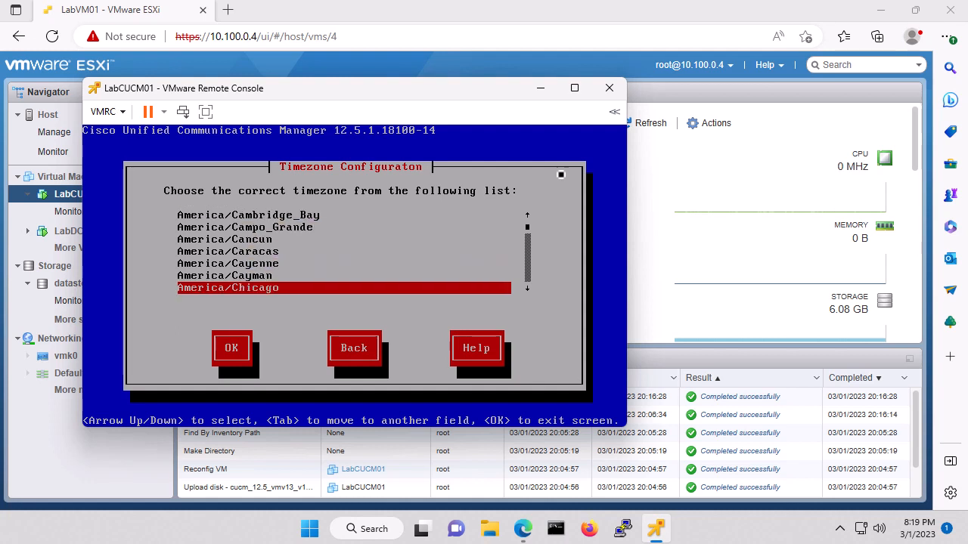
key(Tab)
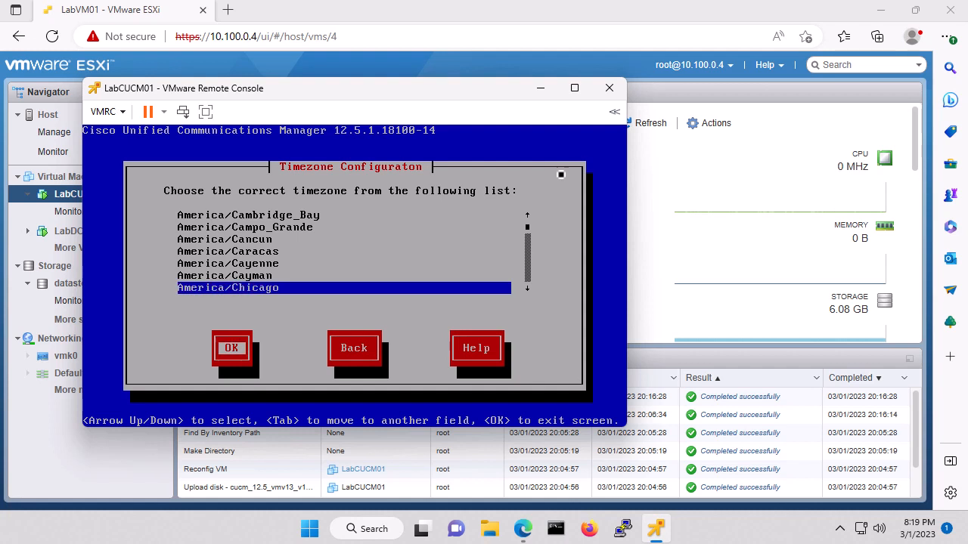
key(Return)
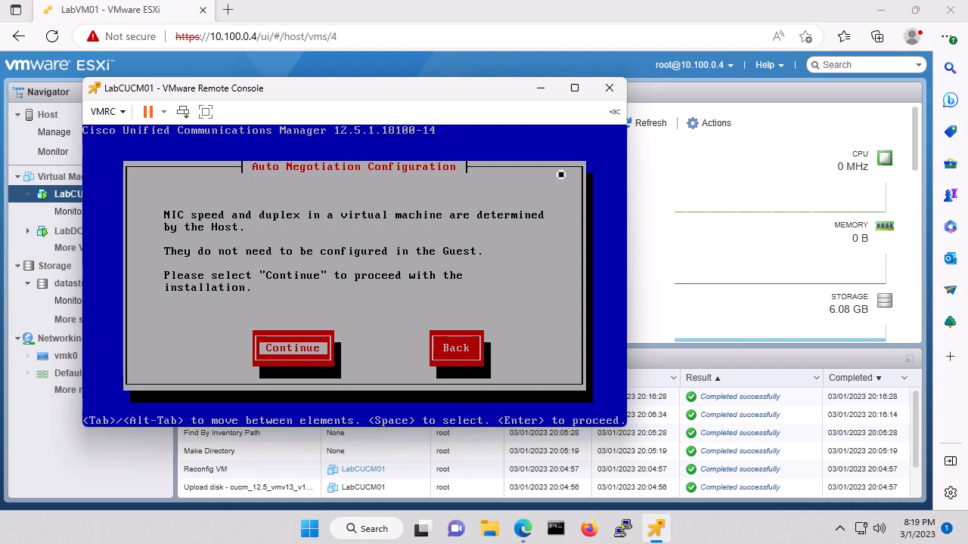
Step: Keep auto-negotiated NIC speed and the default MTU, and decline DHCP
key(Return)
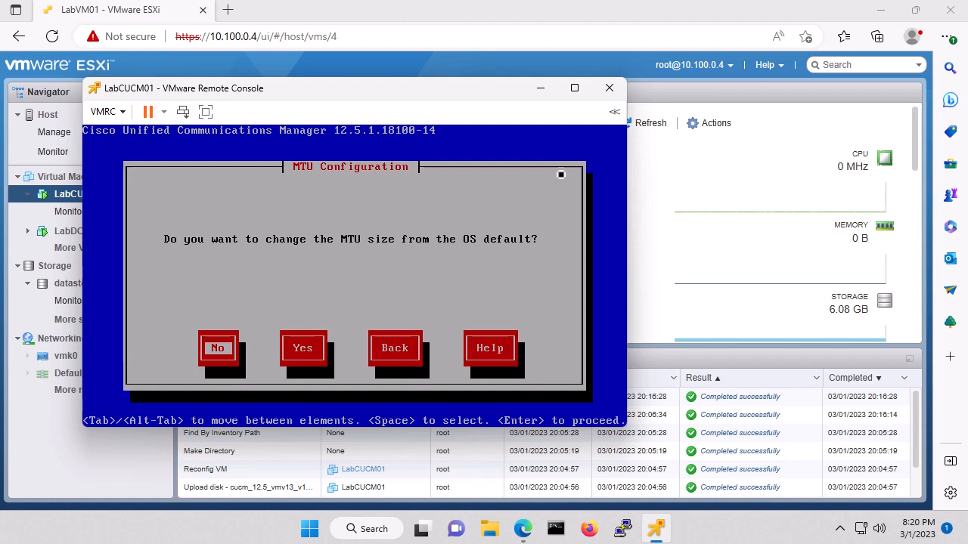
key(Return)
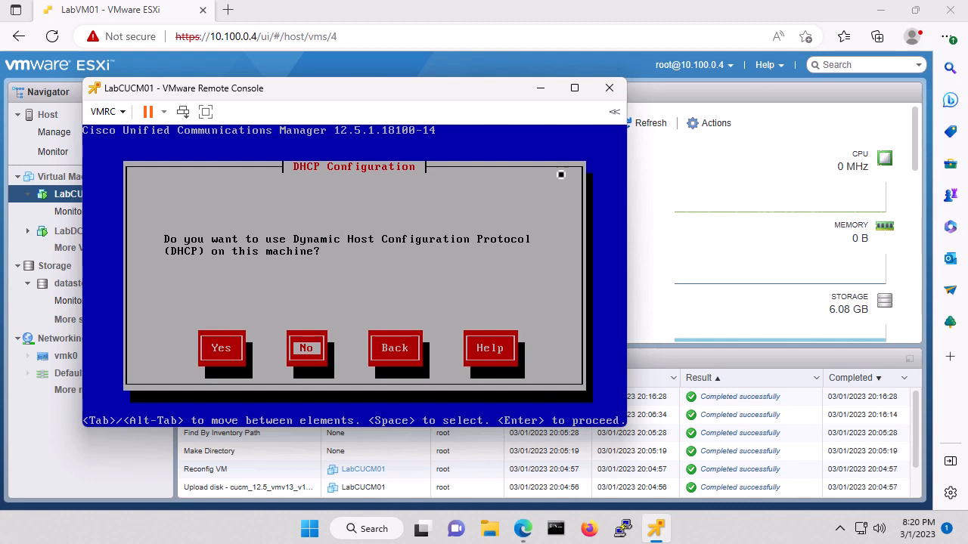
key(Return)
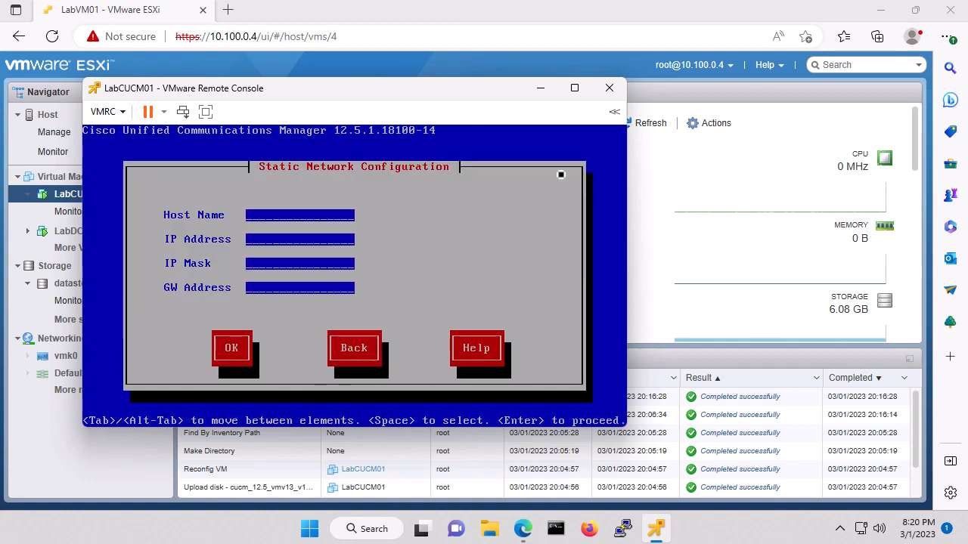
Step: Enter host LabCUCM01, IP 10.100.10.21, mask 255.255.255.0, gateway 10.100.10.1, then enable the DNS client
text(La)
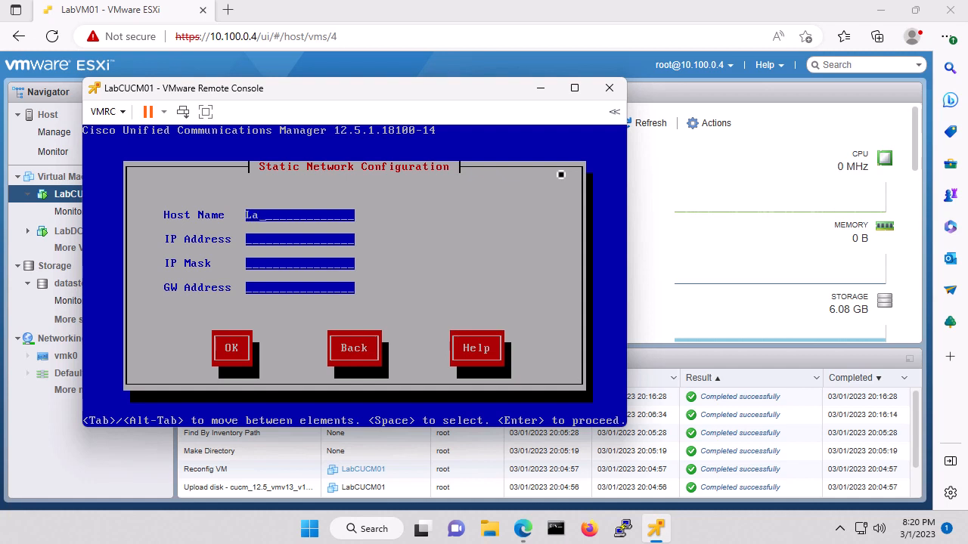
text(bCUCM01)
key(Tab)
text(10.100.)
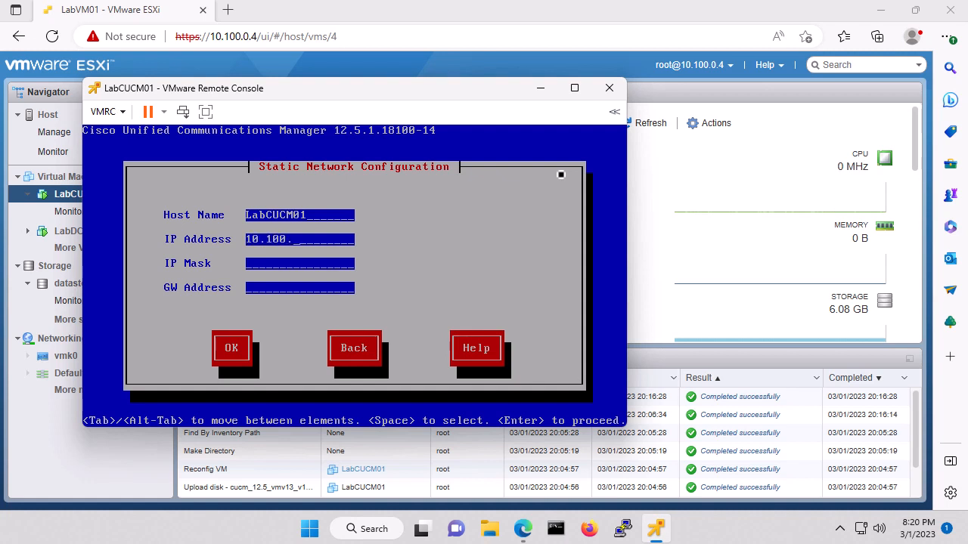
text(10.21)
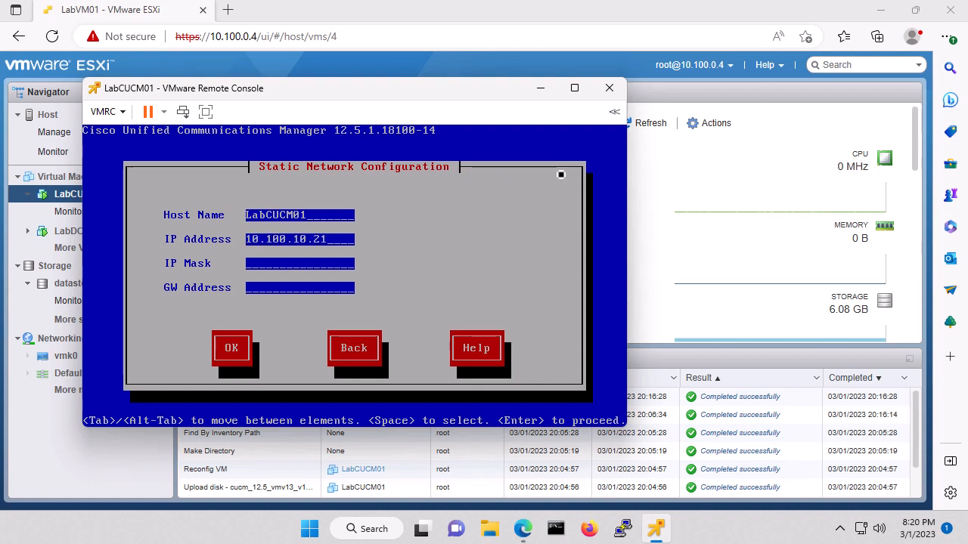
key(Tab)
text(255)
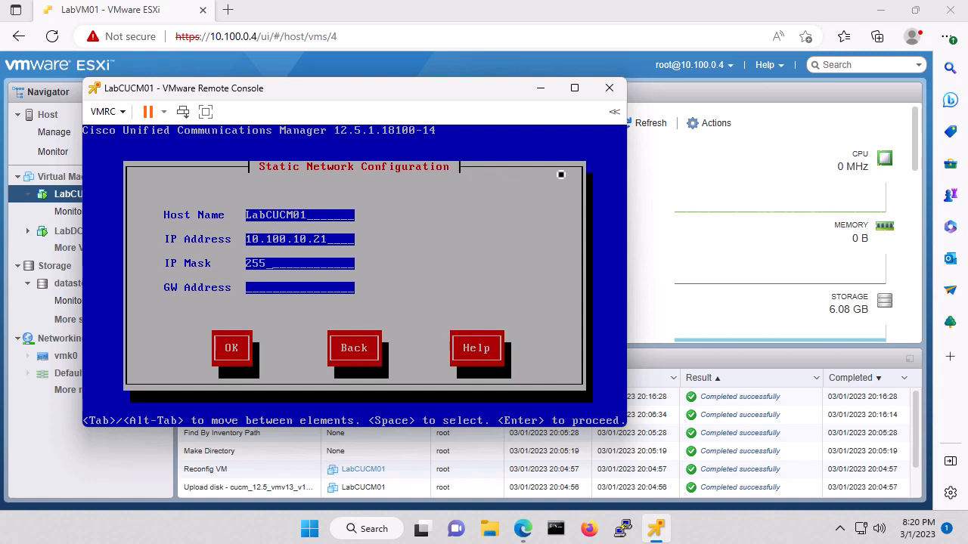
text(.255.255.0)
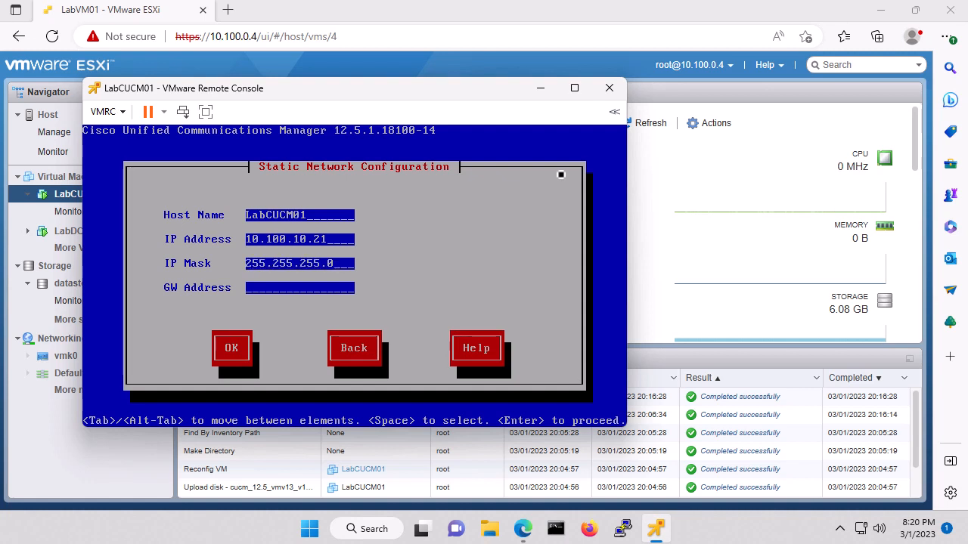
key(Tab)
text(10.100.)
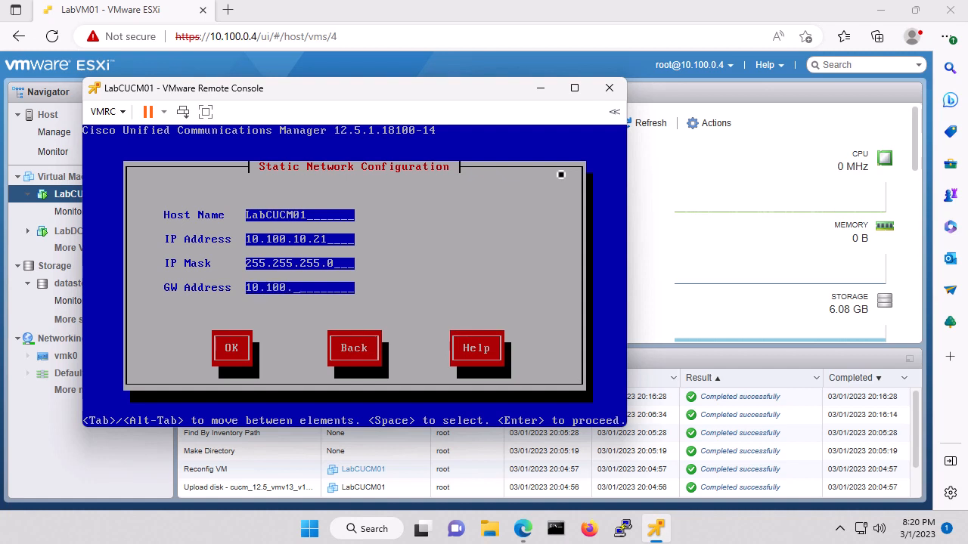
text(10.1)
key(Tab)
key(Return)
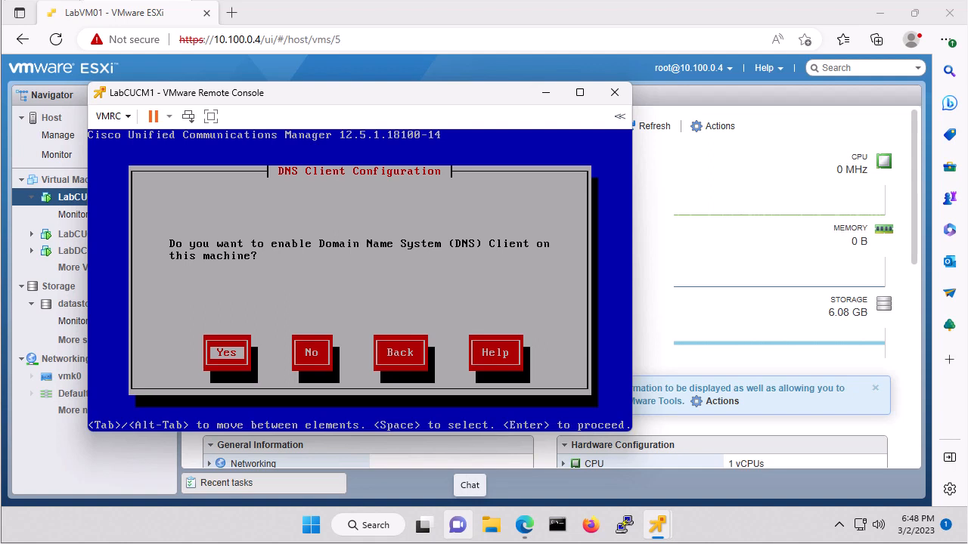
click(320, 283)
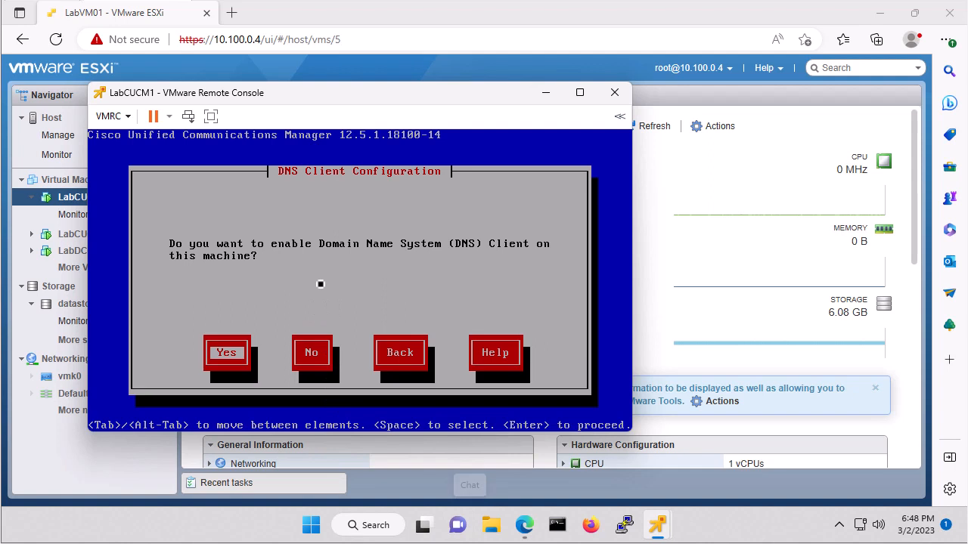
key(Return)
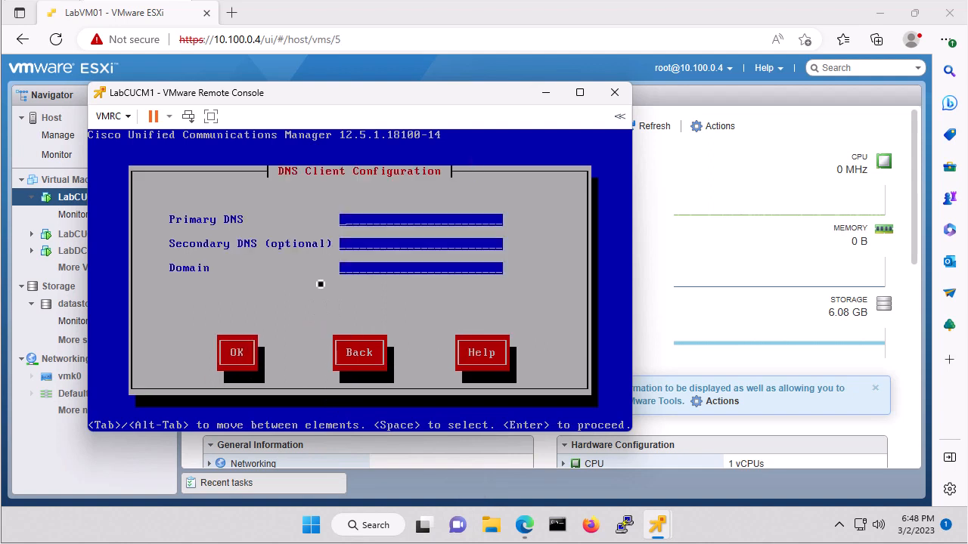
Step: Enter primary DNS 10.100.10.11, secondary DNS 10.100.10.12 and domain myhomelabs.us
text(10.100.10.11)
key(Tab)
text(10.100.10.)
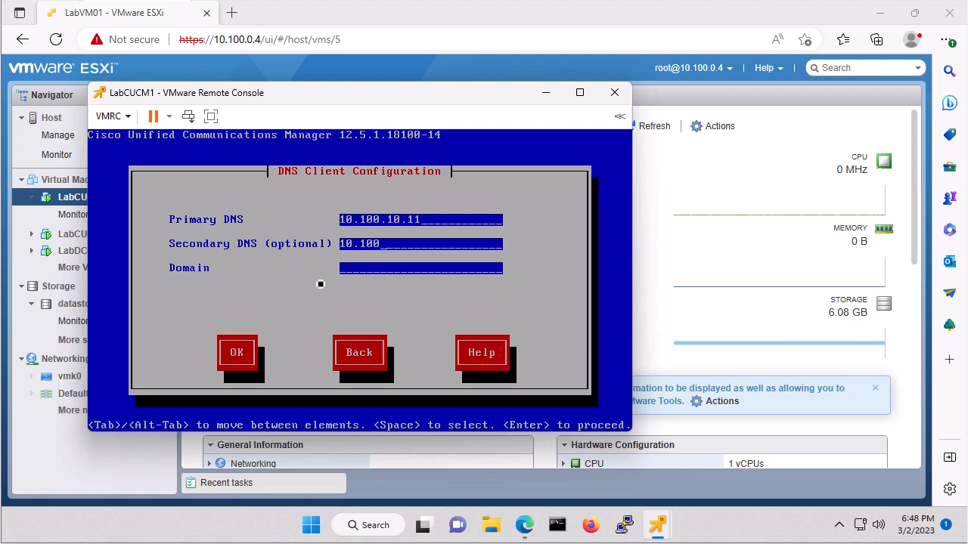
text(12)
text(myhomelabs)
text(.us)
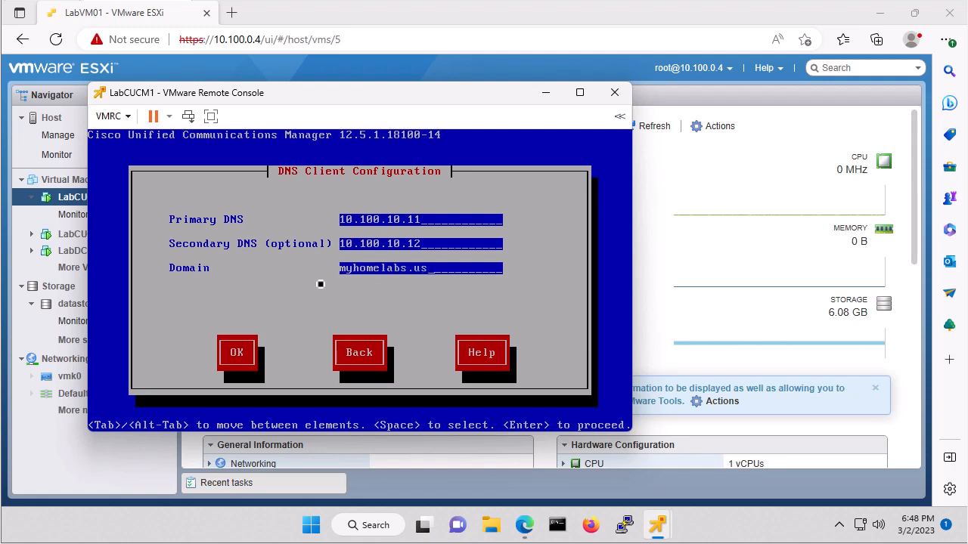
key(Tab)
key(Return)
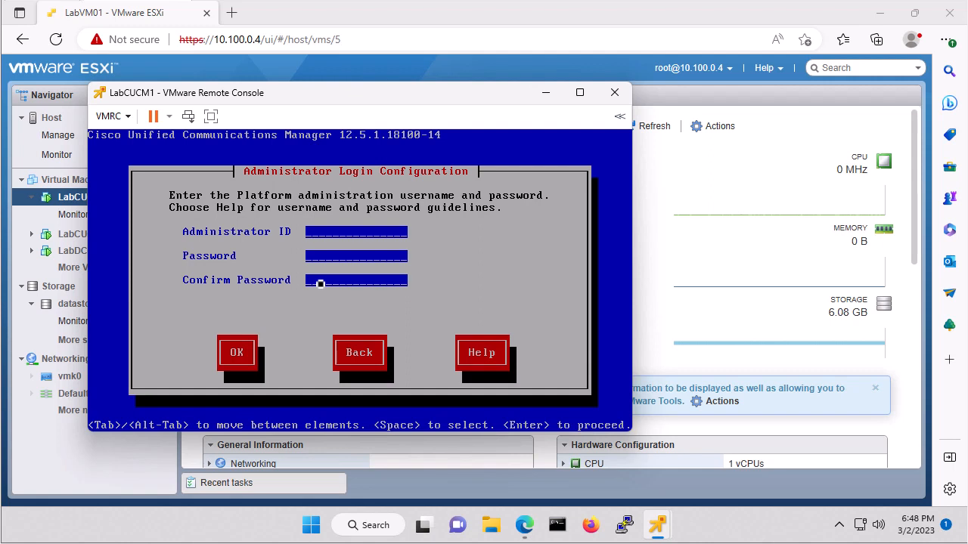
Step: Enter the administrator ID 'administrator' with the admin password typed and confirmed
text(administrator)
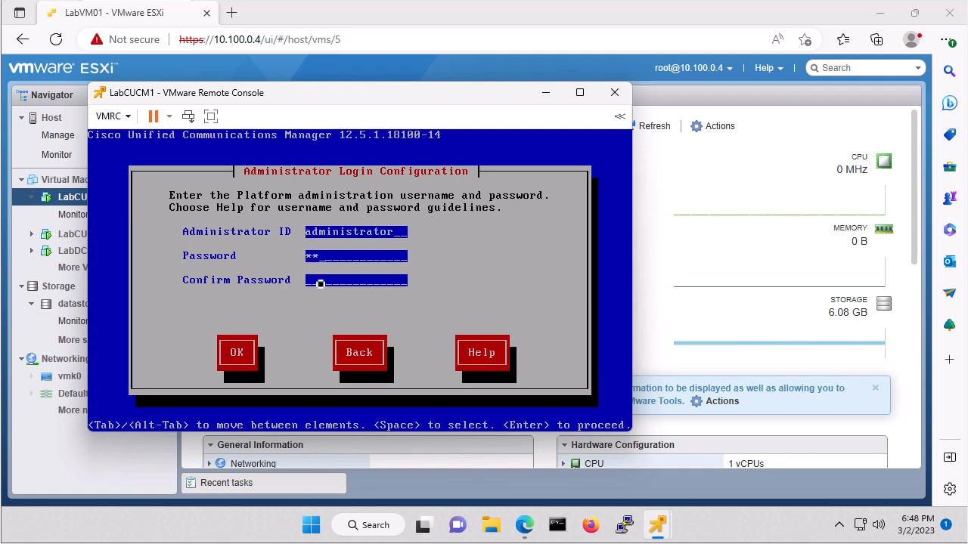
text(*****)
key(BackSpace)
key(BackSpace)
key(BackSpace)
key(BackSpace)
key(BackSpace)
key(BackSpace)
text(*********)
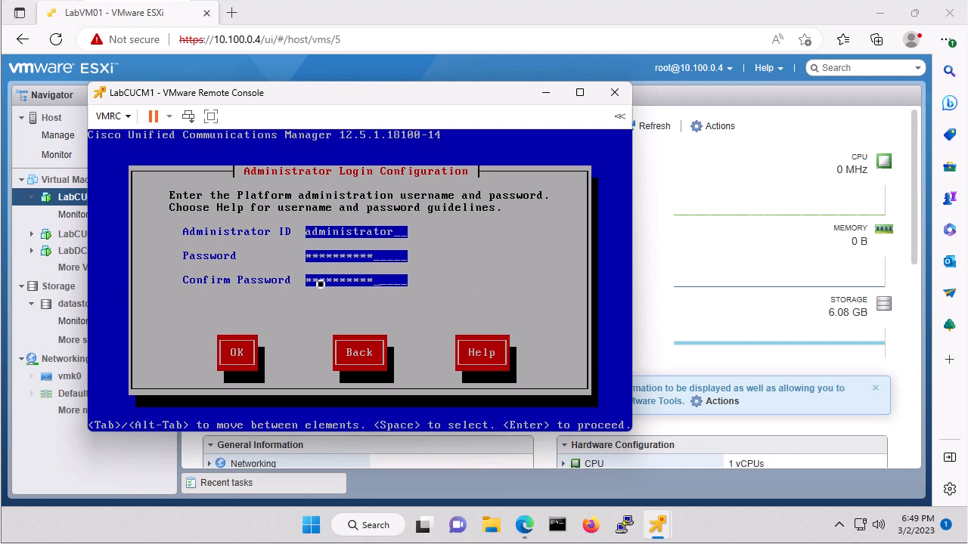
key(Tab)
key(Return)
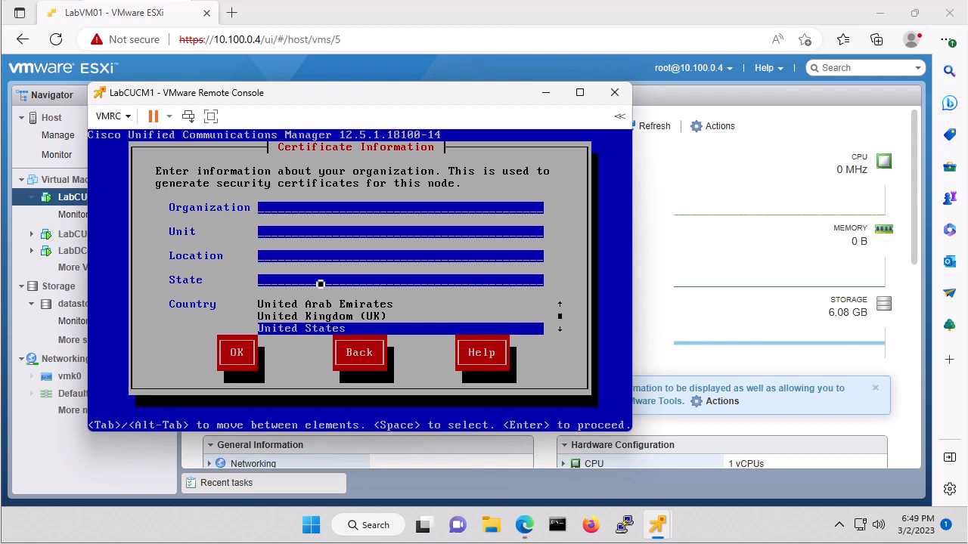
Step: Enter certificate details myhomelabs.us, Lab, Home, MO, keeping United States as country
text(myhomelab)
text(s.us)
text(Lab)
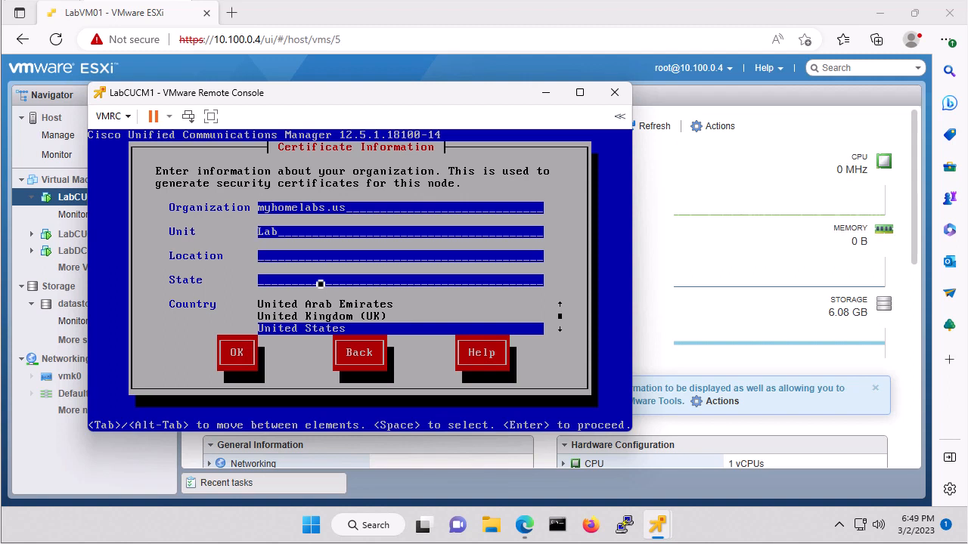
text(Home)
text(MO)
key(Tab)
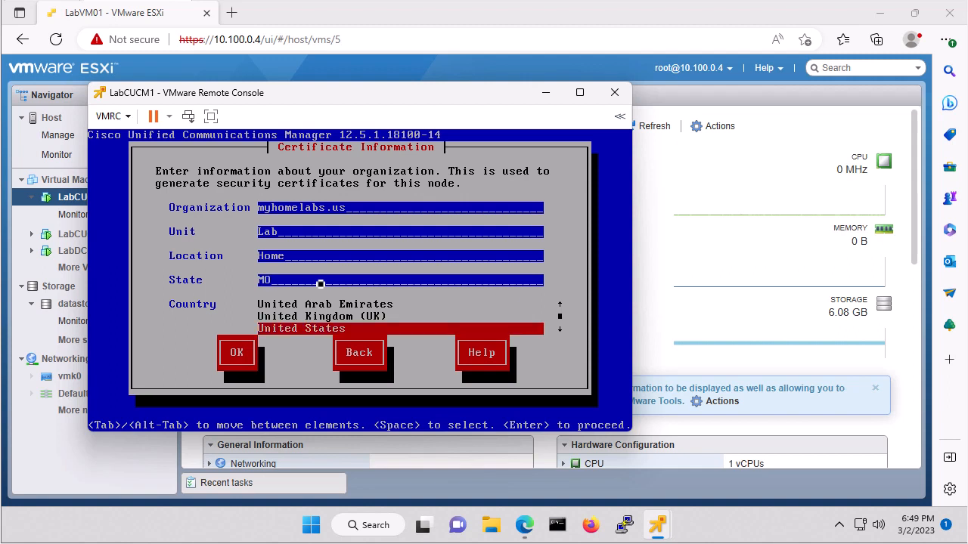
key(Tab)
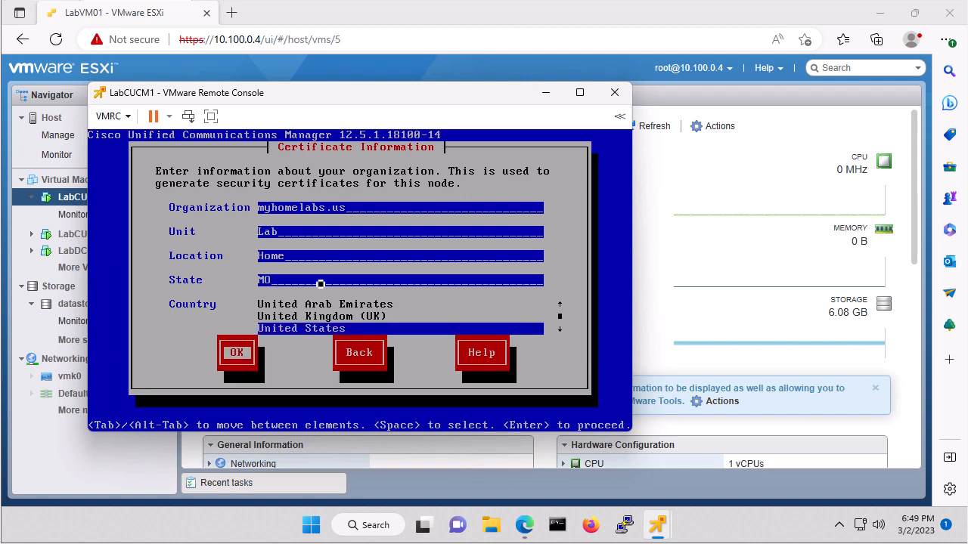
key(Return)
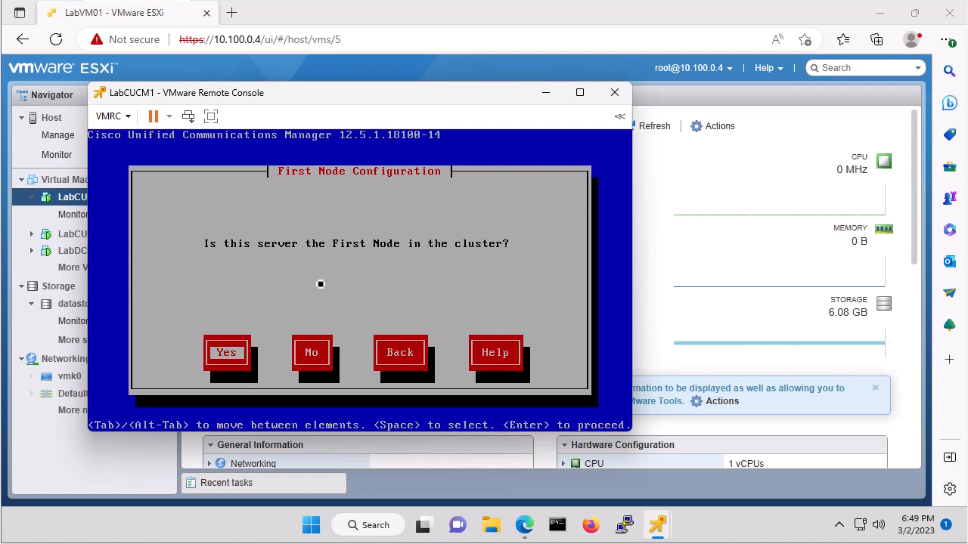
Step: Make this server the first node and set NTP servers 10.100.10.11 and 10.100.10.12
key(Return)
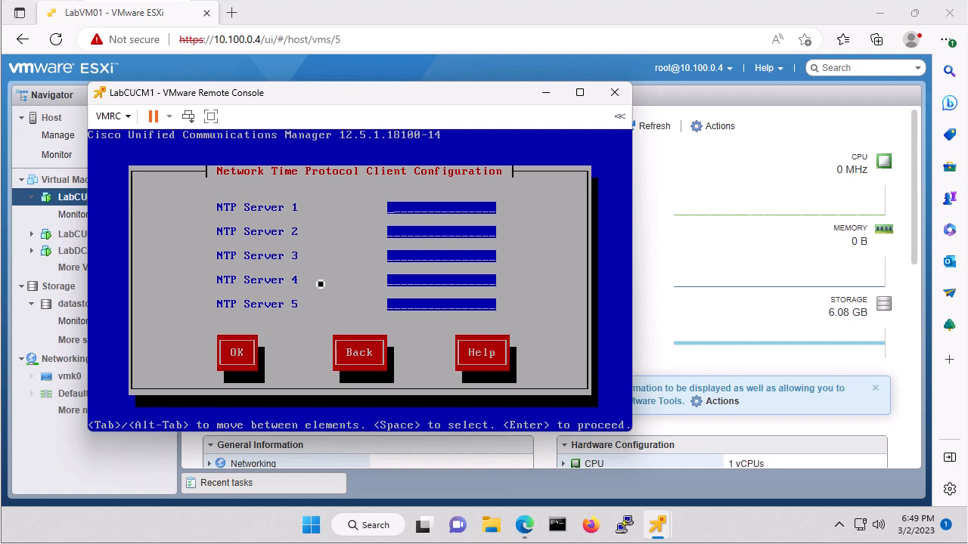
text(10.100.10.1110.)
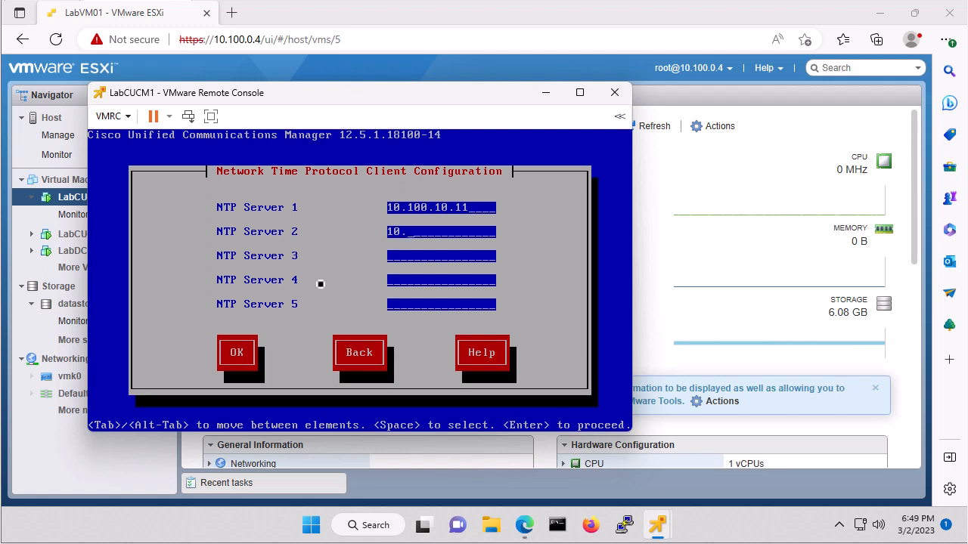
text(100.10.12)
key(Tab)
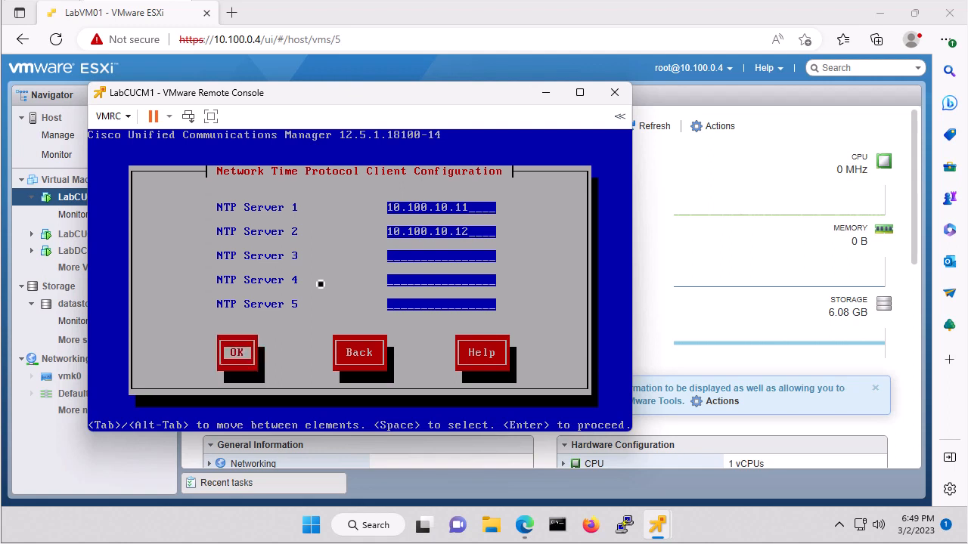
key(Return)
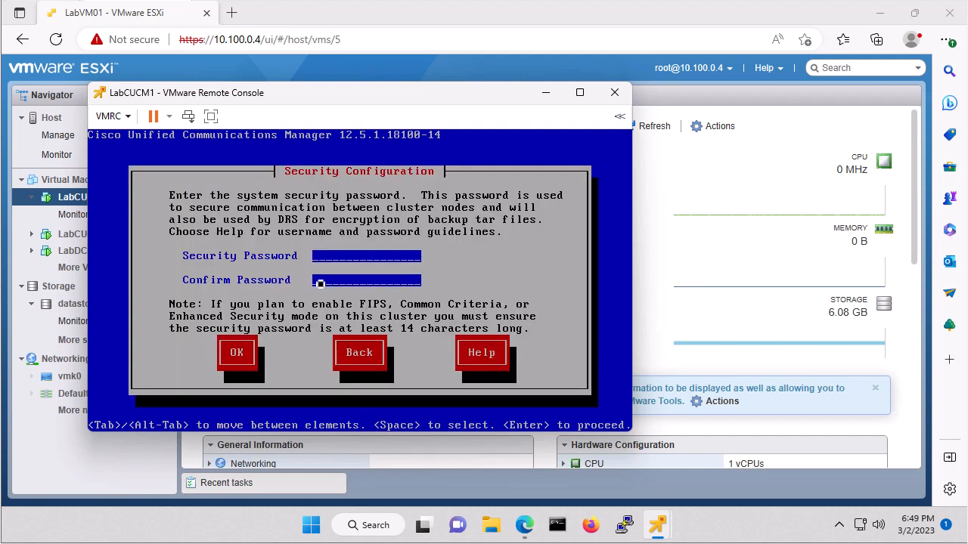
Step: Enter the system security password in both fields and confirm it
text(***********)
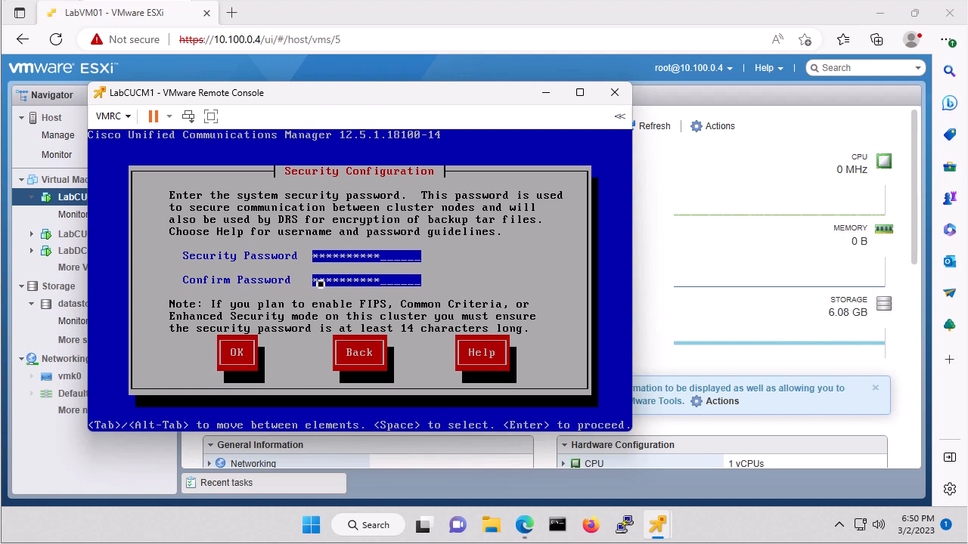
key(Tab)
key(Return)
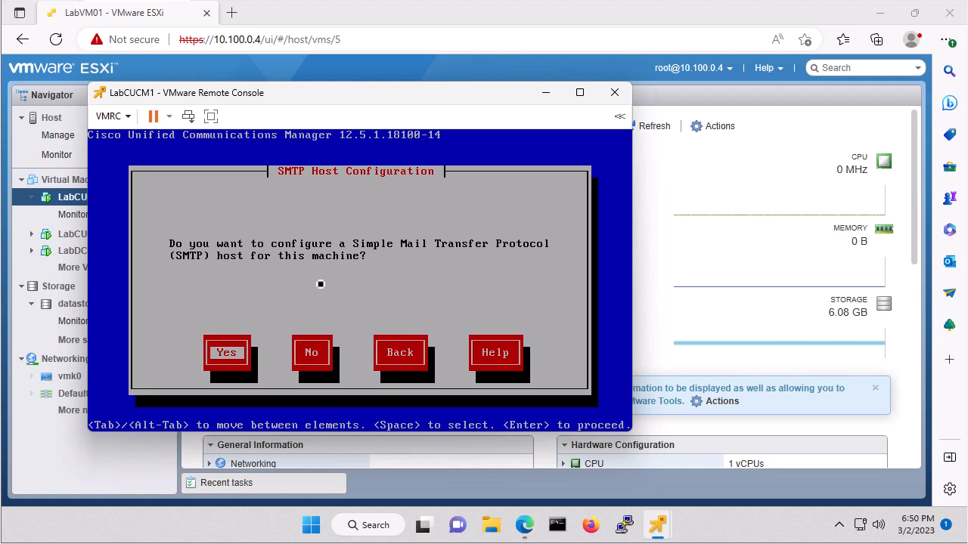
Step: Decline SMTP host setup and disable Smart Call Home
key(Tab)
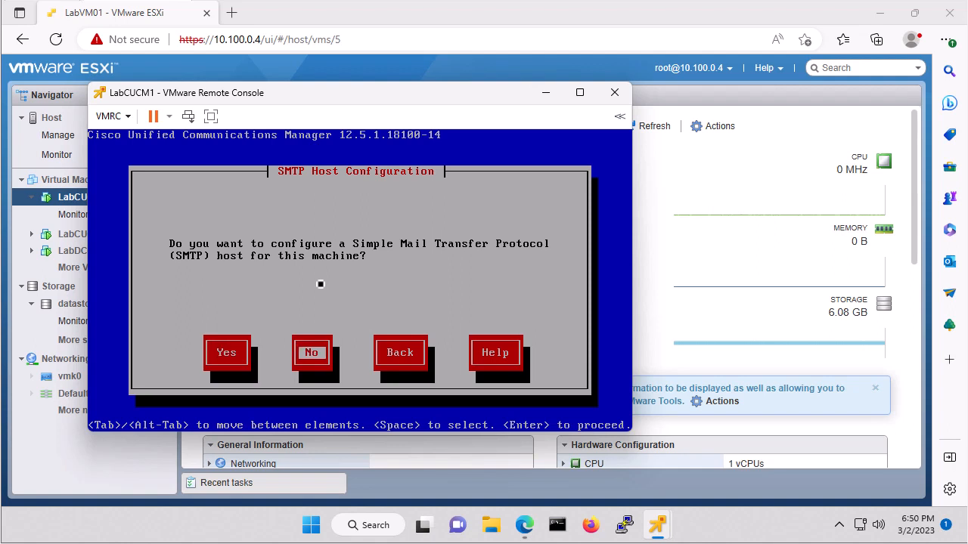
key(Return)
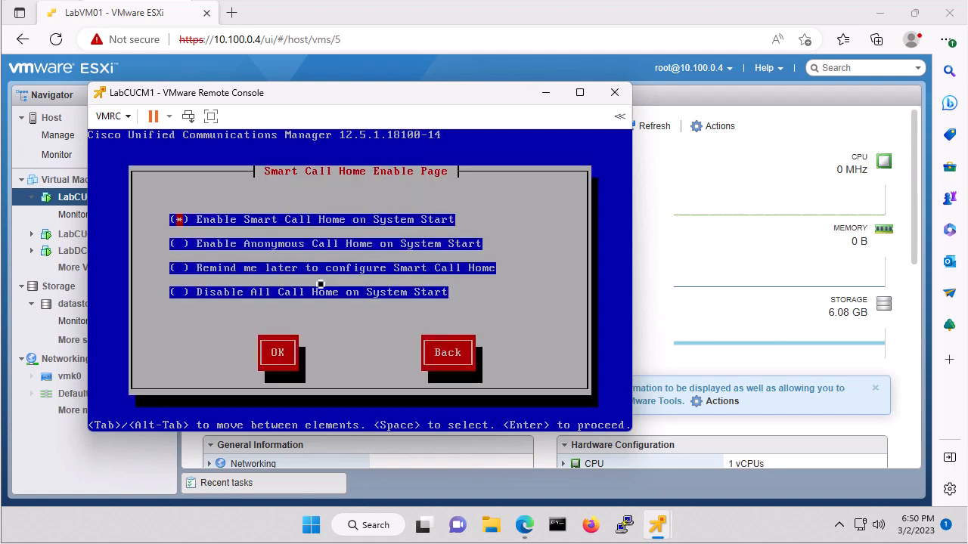
key(Down)
key(Down)
key(Down)
key(Tab)
key(Return)
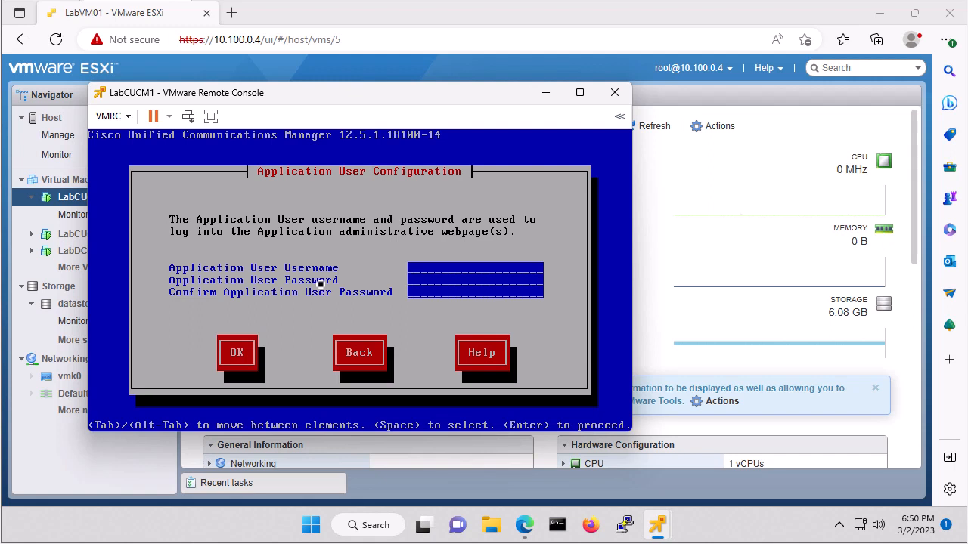
Step: Create application user 'admin' with the password entered and confirmed
text(admin)
text(*****)
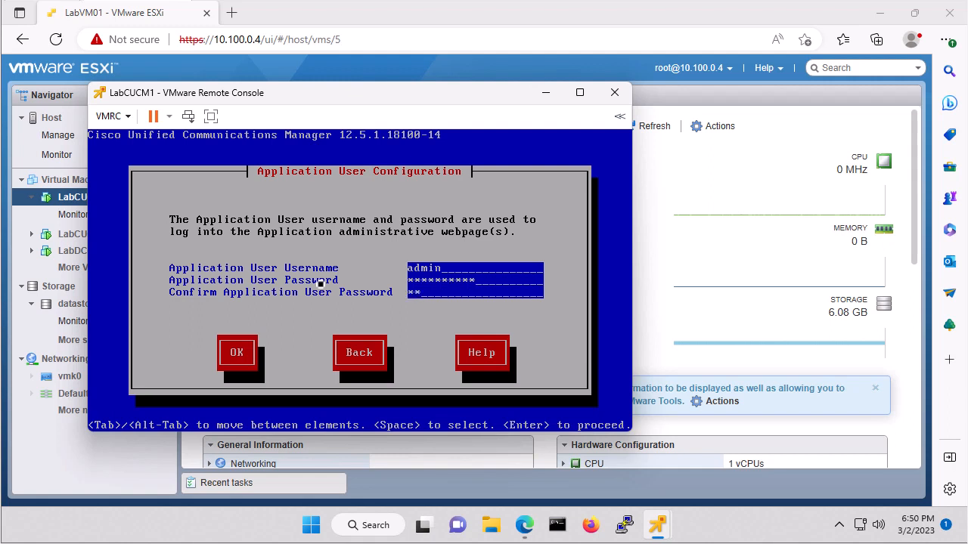
text(***)
key(Tab)
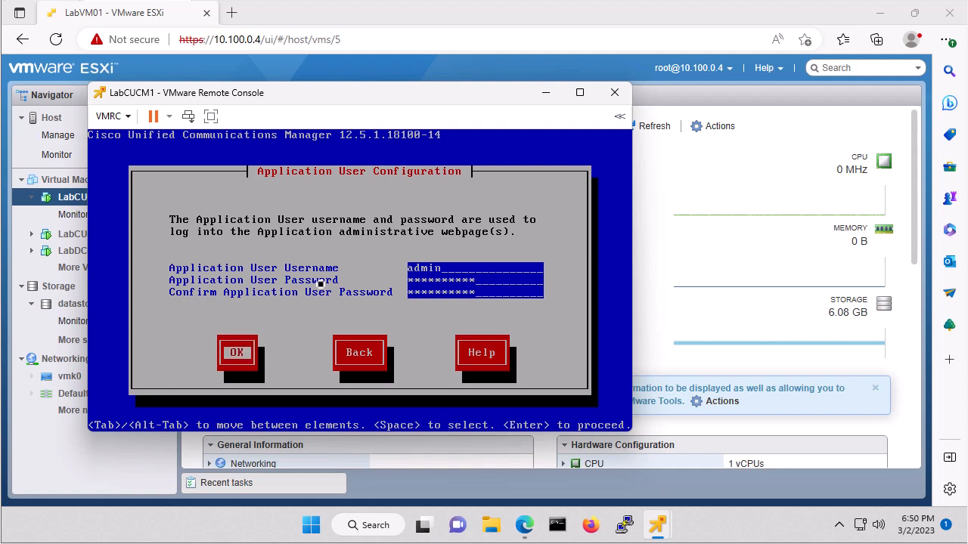
key(Return)
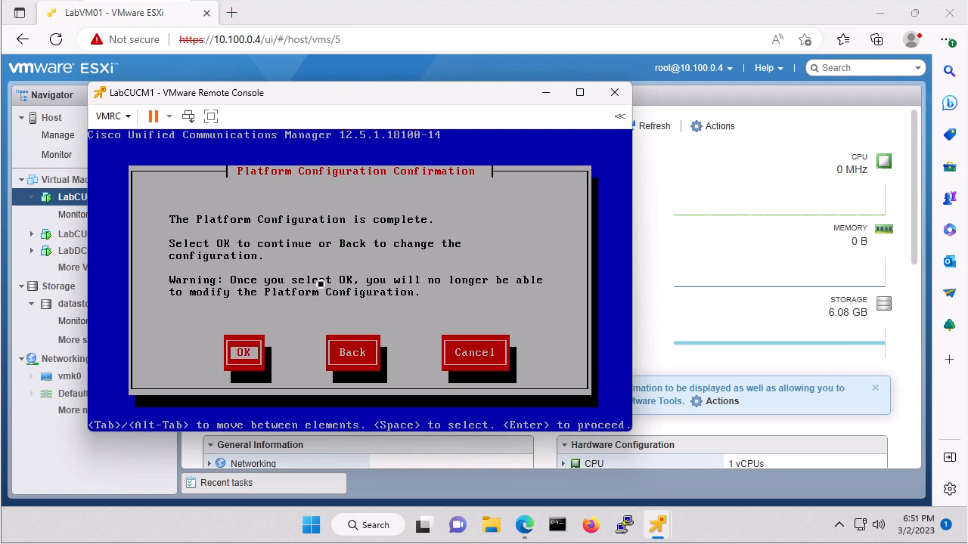
Step: Accept the Platform Configuration Confirmation to start the CUCM installation
key(Return)
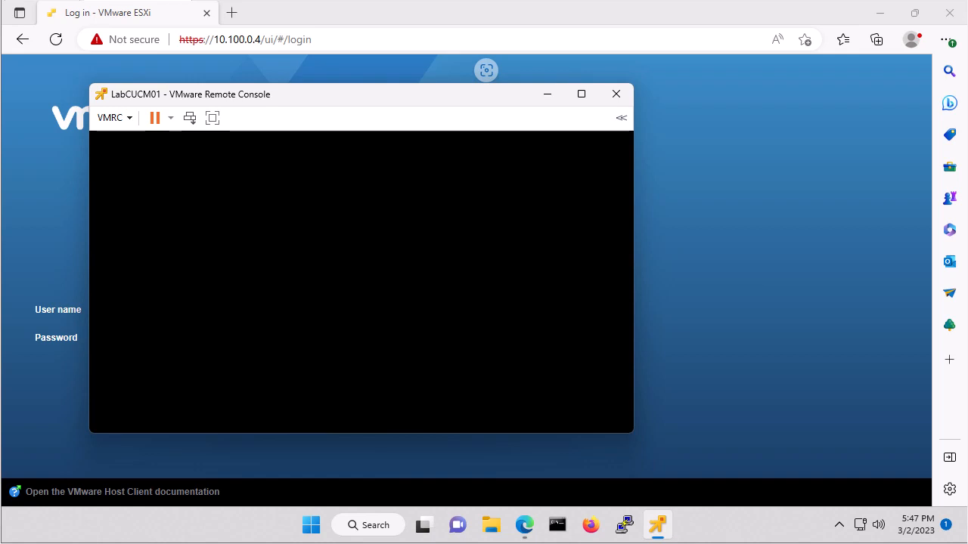
Step: Wake the LabCUCM01 console to the CUCM 12.5.1.18100-14 login prompt, then minimize the browser to the desktop
key(Return)
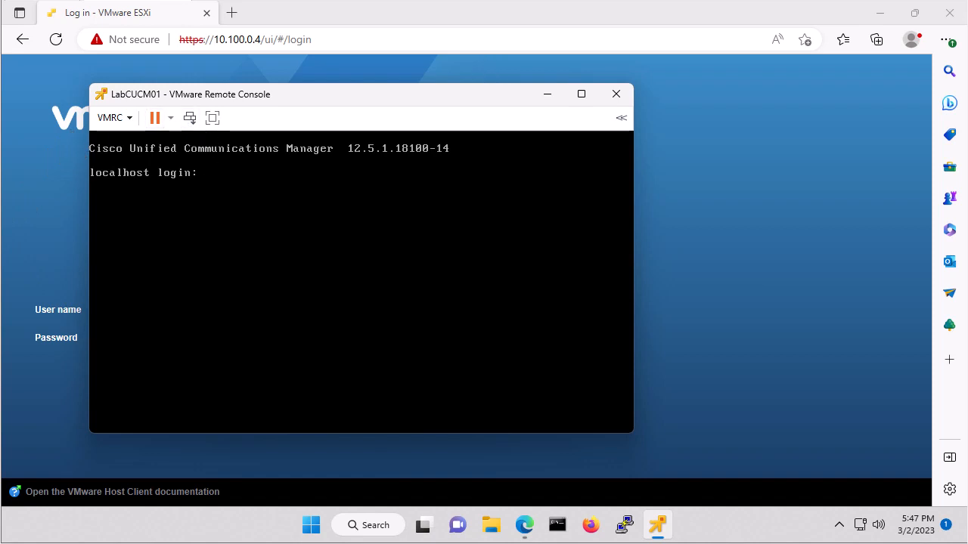
click(881, 18)
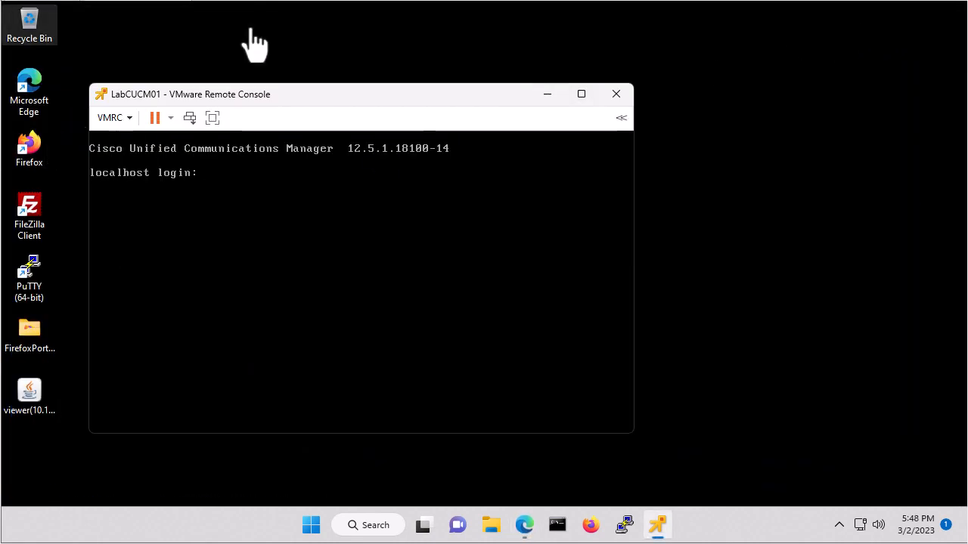
click(44, 87)
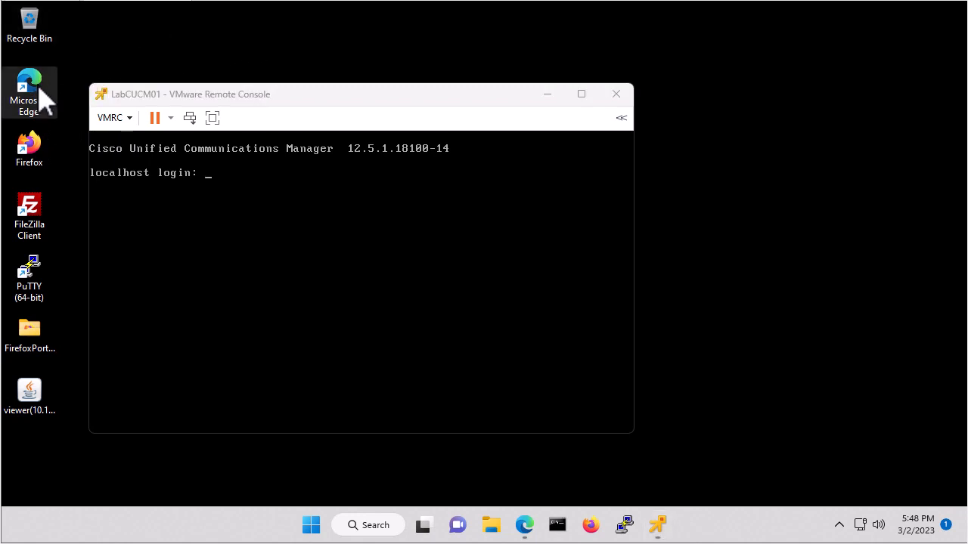
double_click(44, 87)
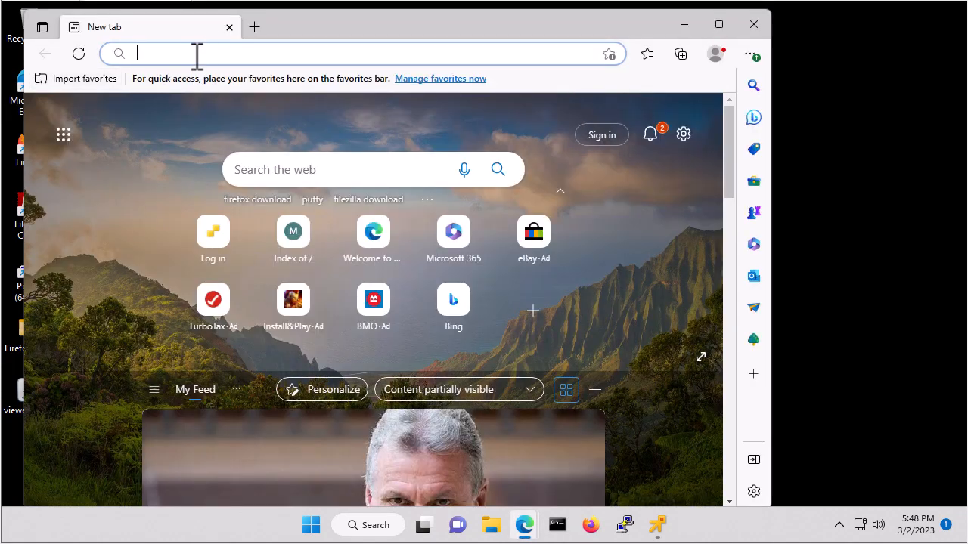
click(195, 55)
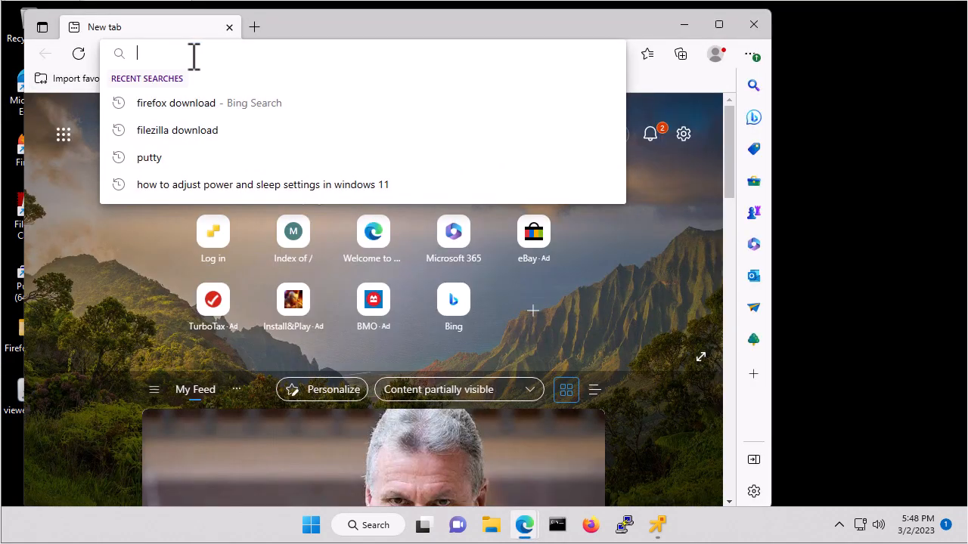
text(https://1)
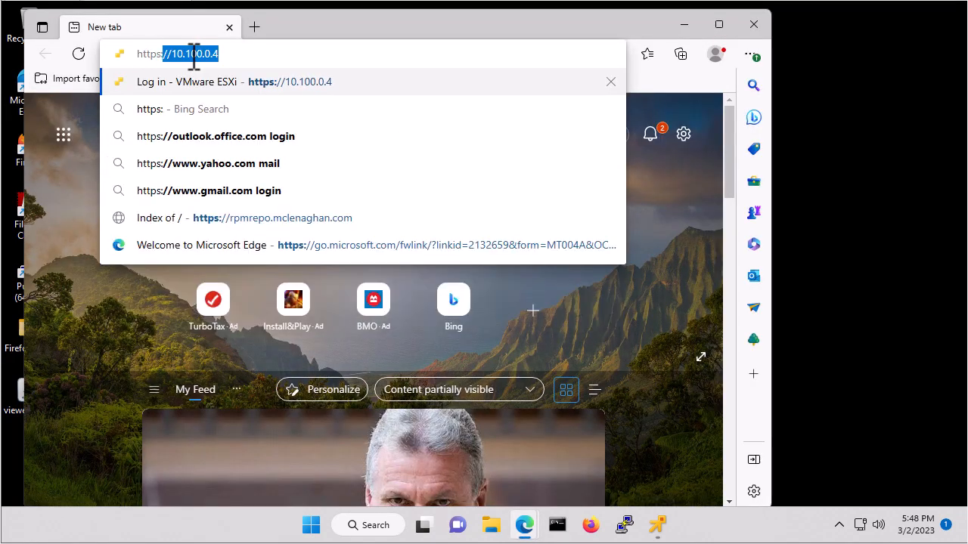
text(0.100.)
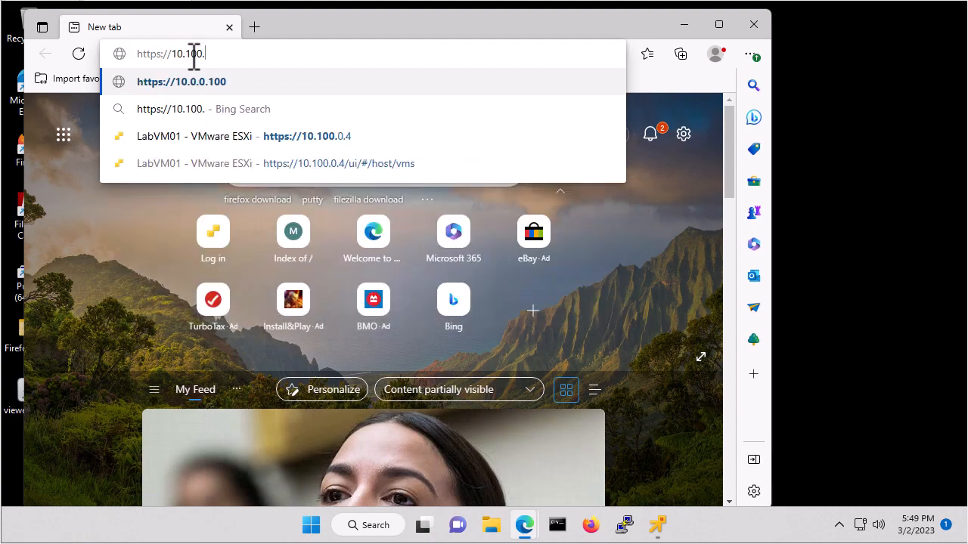
text(10.21)
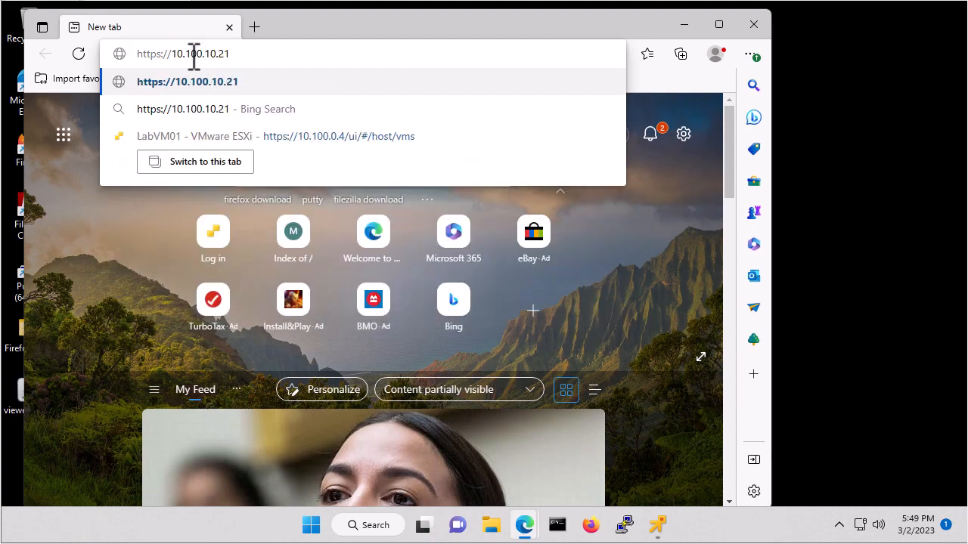
key(Return)
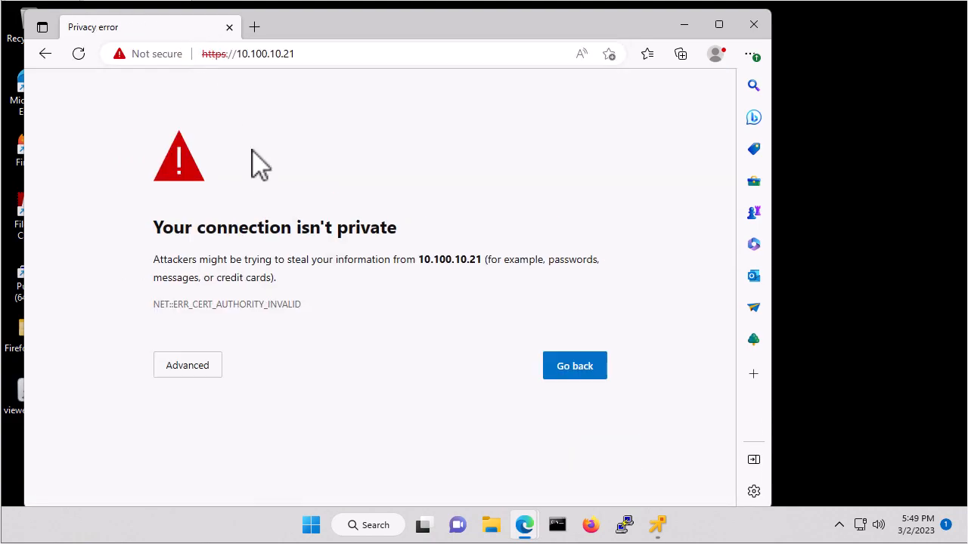
click(192, 369)
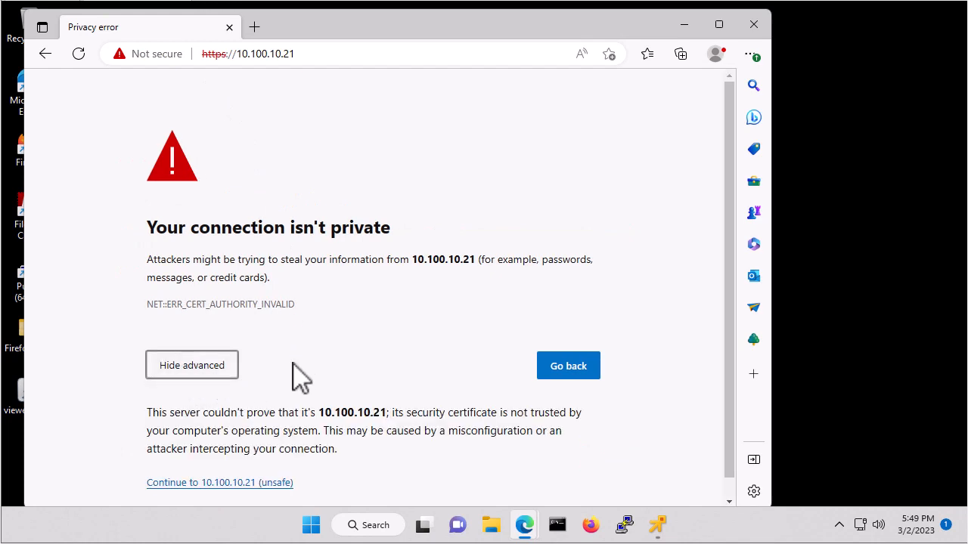
click(215, 484)
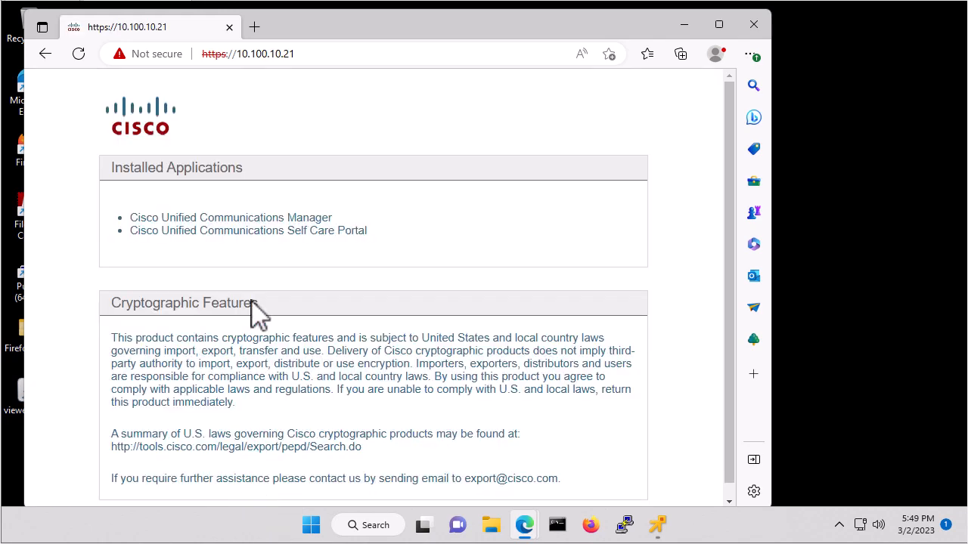
Step: Open Cisco Unified Communications Manager and log in as admin with the account password
click(227, 219)
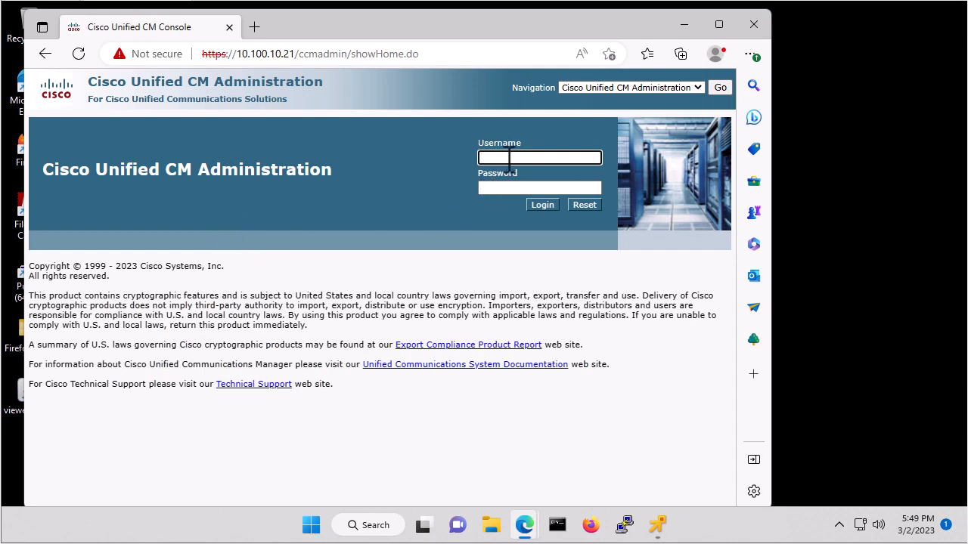
text(admin)
key(Tab)
text(••••)
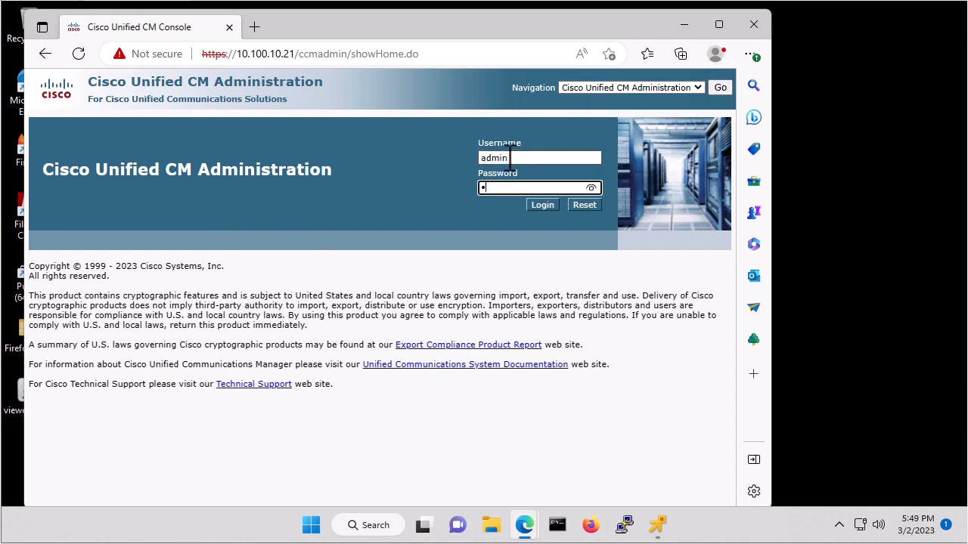
text(••••••)
key(Return)
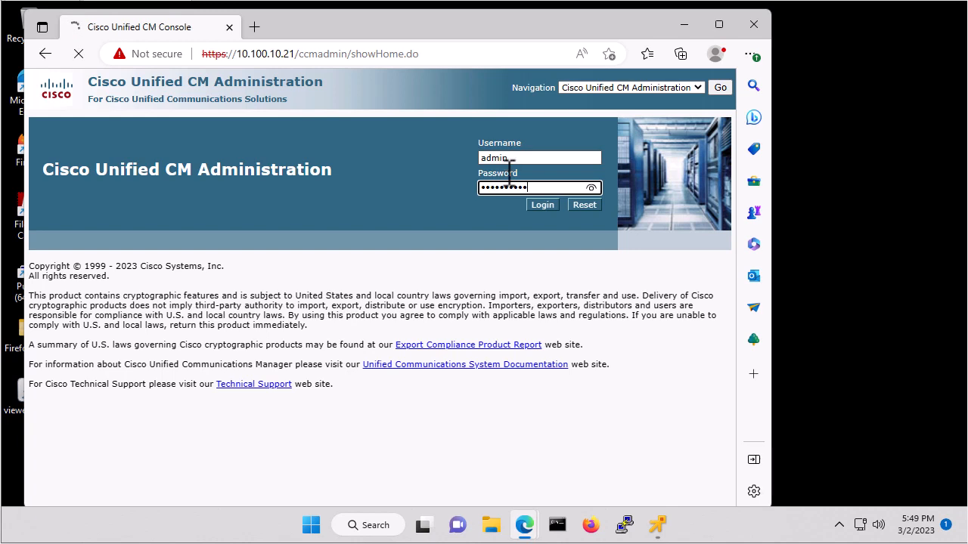
click(545, 209)
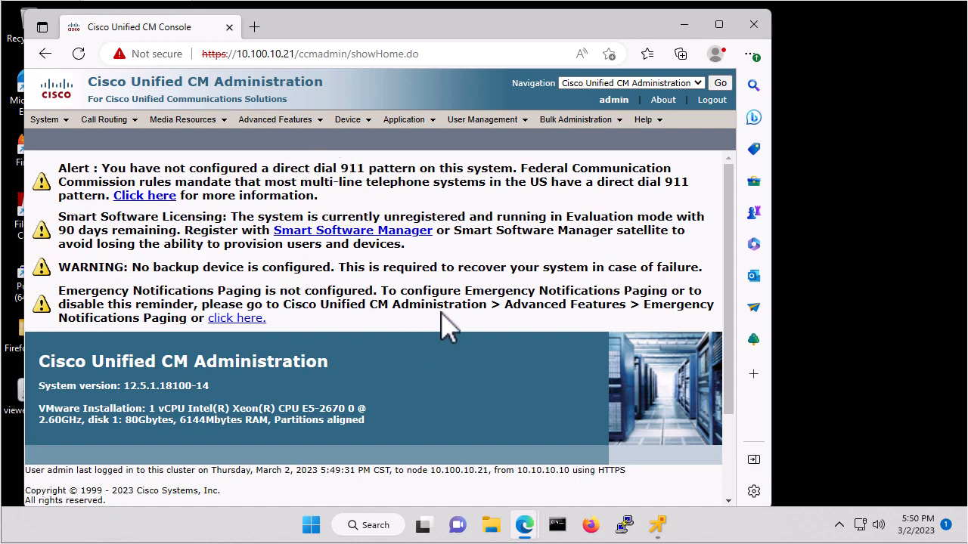
Step: Scroll the home page to review the 911, licensing, backup and paging alerts and version 12.5.1.18100-14
scroll(449, 312, down, 1)
scroll(447, 323, down, 1)
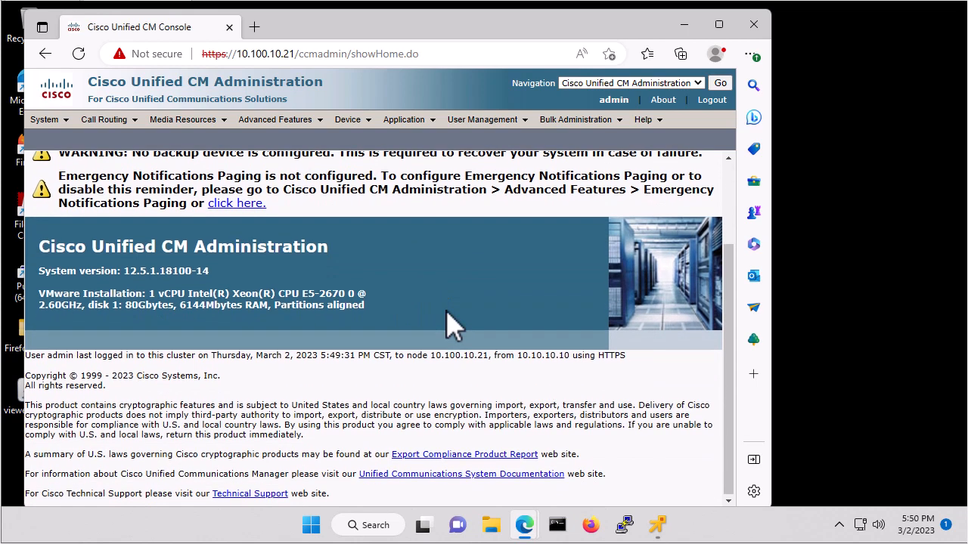
scroll(446, 326, up, 2)
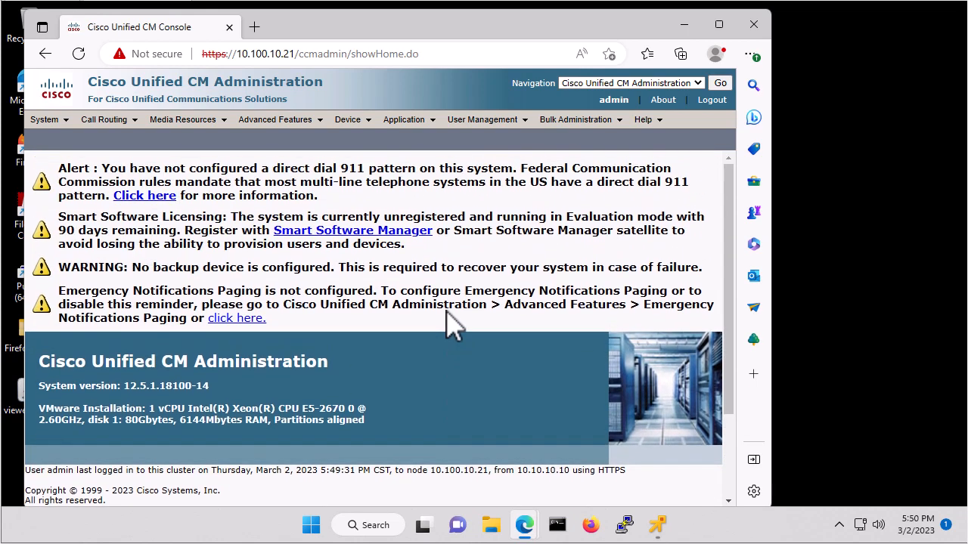